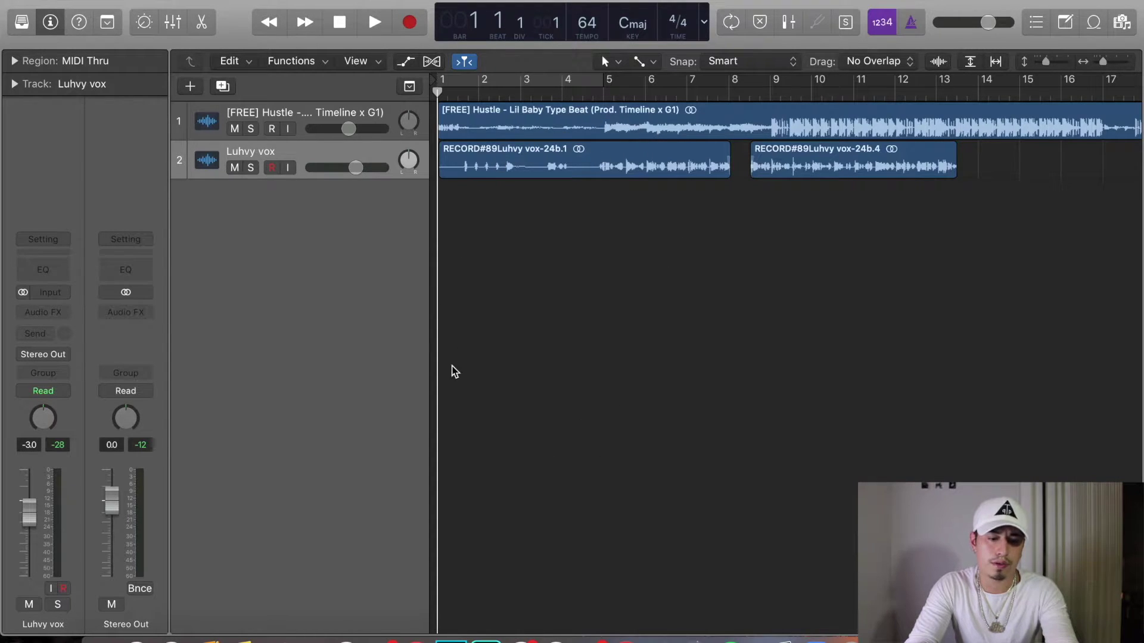
# Mute the Hustle beat track and play the Luhvy vox track alone from bar 1
pyautogui.click(321, 113)
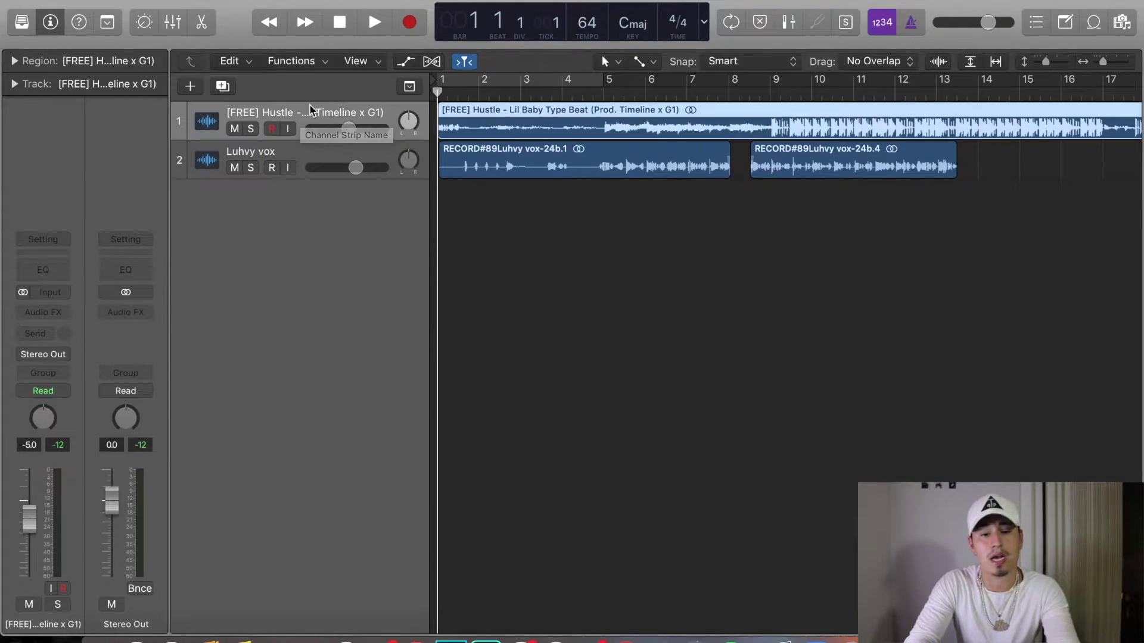
pyautogui.click(311, 156)
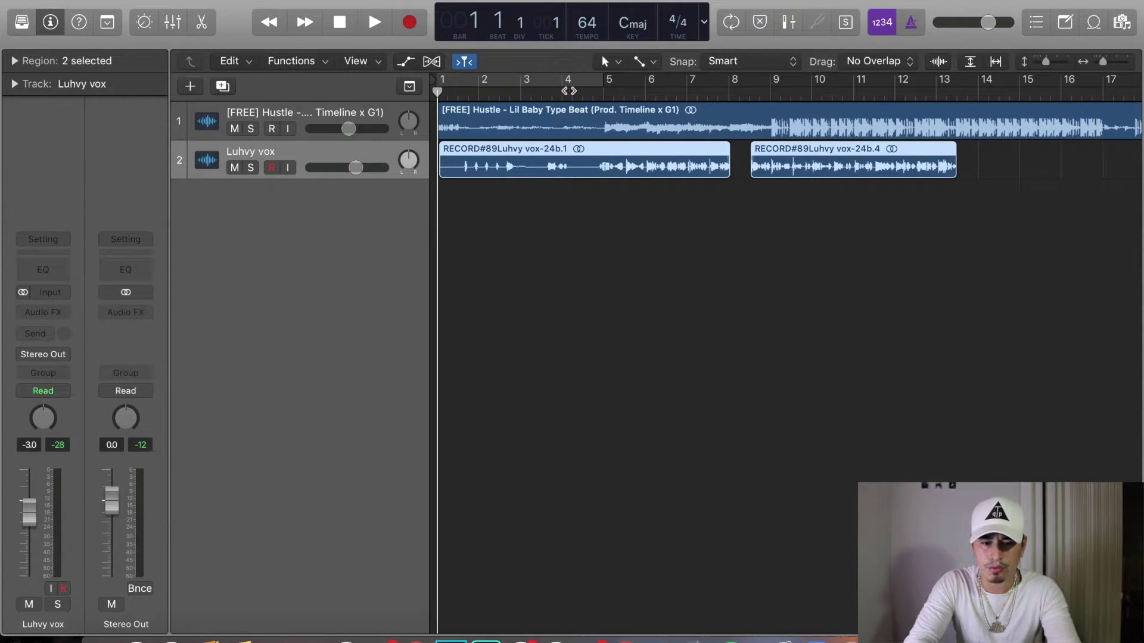
pyautogui.click(234, 129)
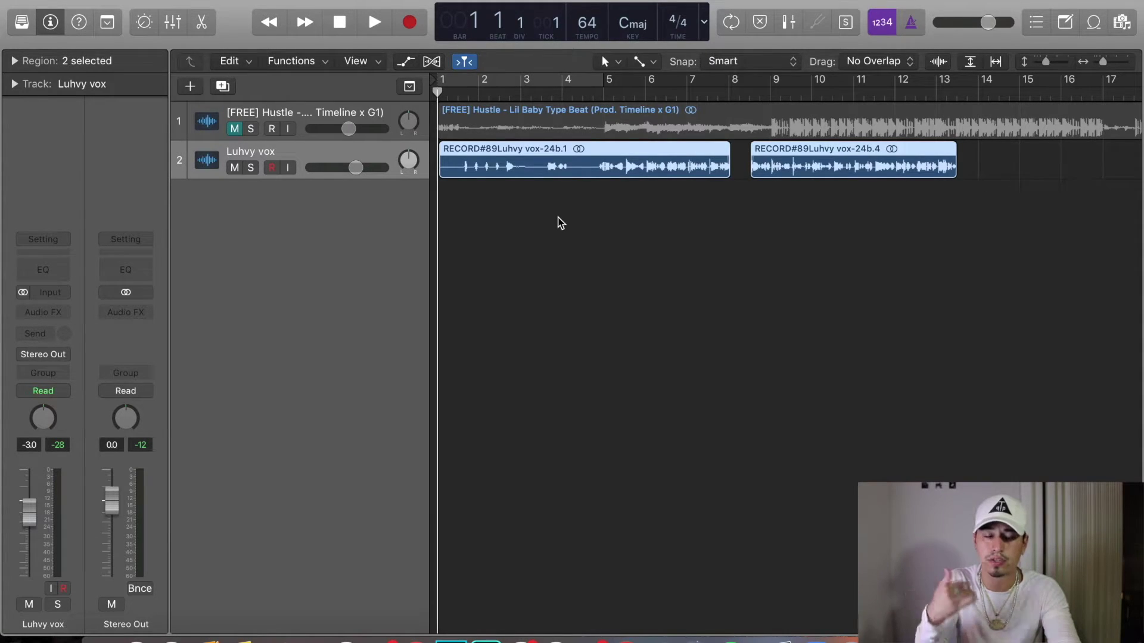
pyautogui.press('space')
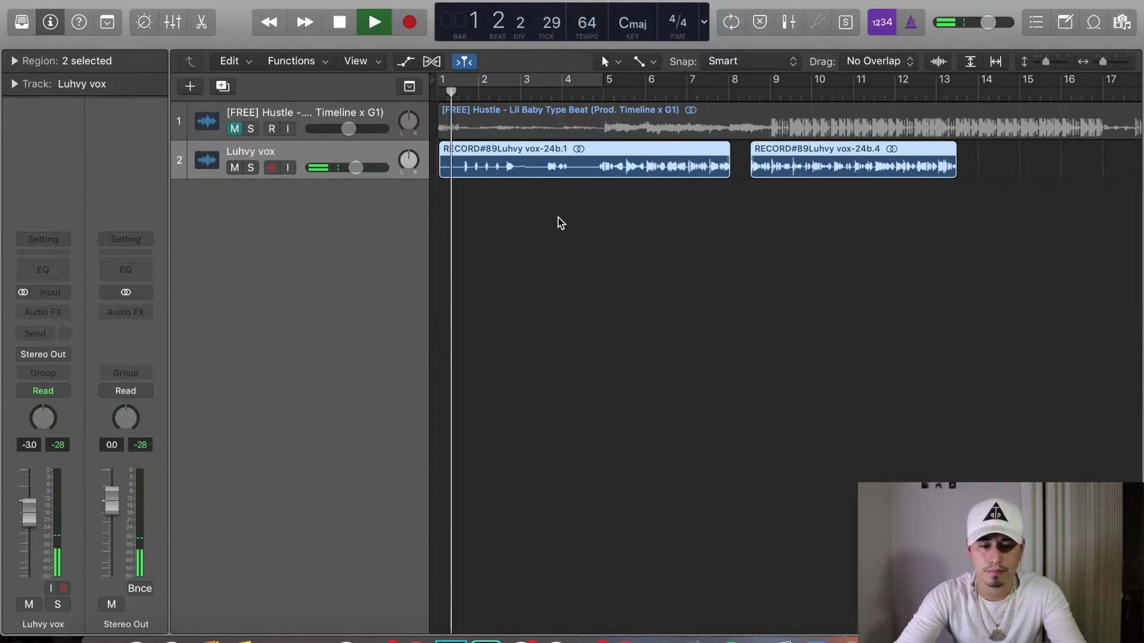
# Trim the silent start of the first Luhvy vox region to about the middle of bar 1, and stop playback
pyautogui.moveTo(441, 172); pyautogui.dragTo(461, 175)
pyautogui.click(460, 201)
pyautogui.click(449, 160)
pyautogui.click(465, 173)
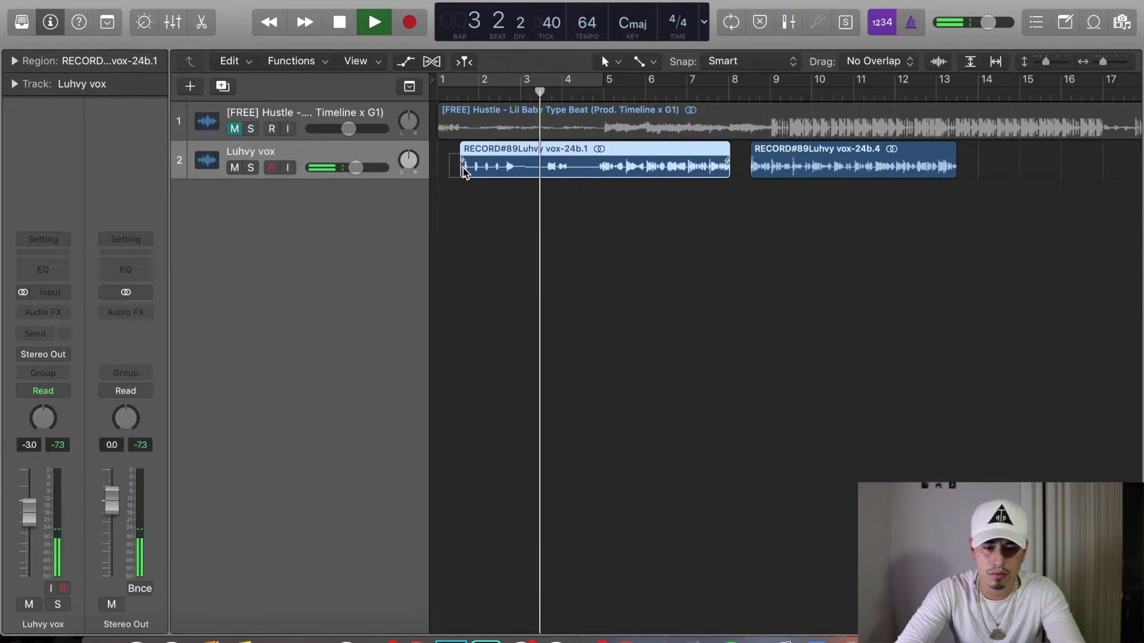
pyautogui.click(488, 214)
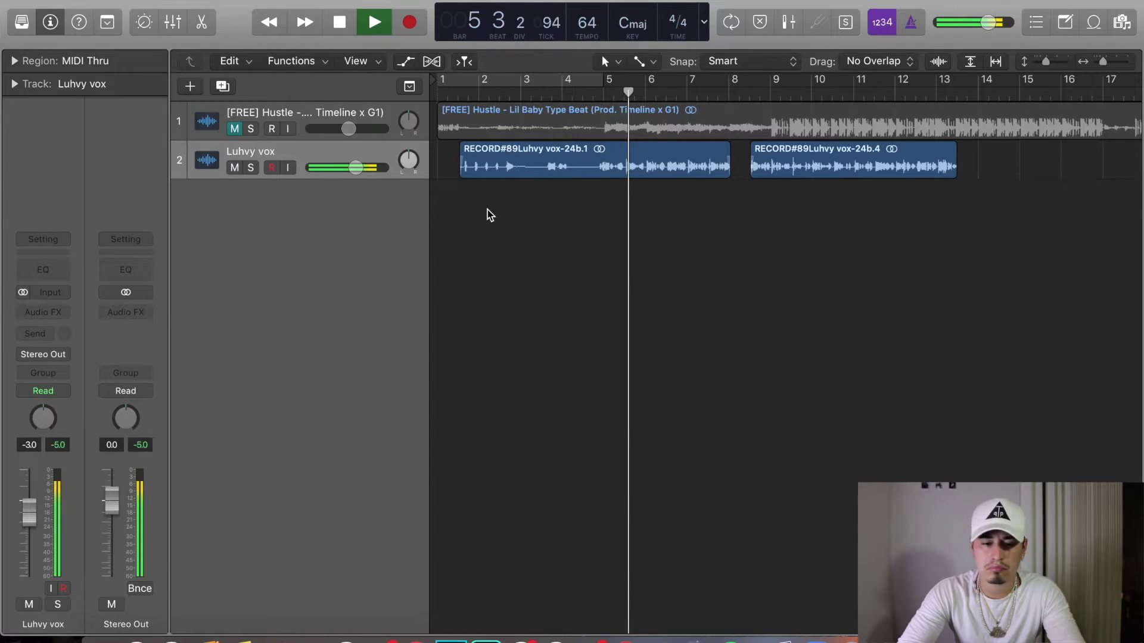
pyautogui.press('space')
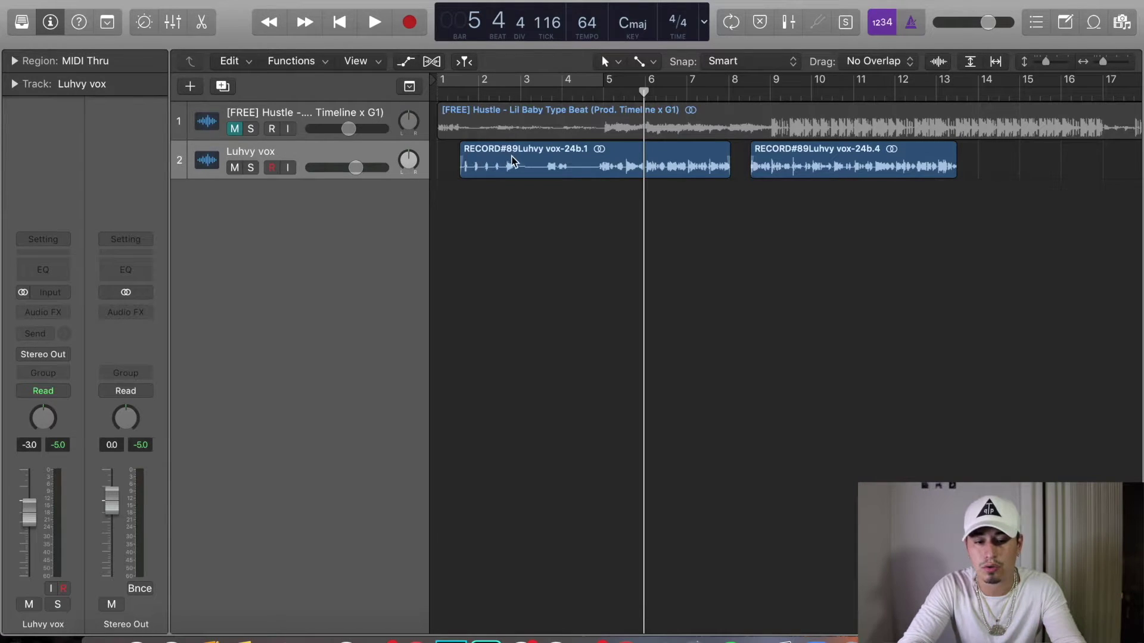
pyautogui.moveTo(452, 162); pyautogui.dragTo(810, 175)
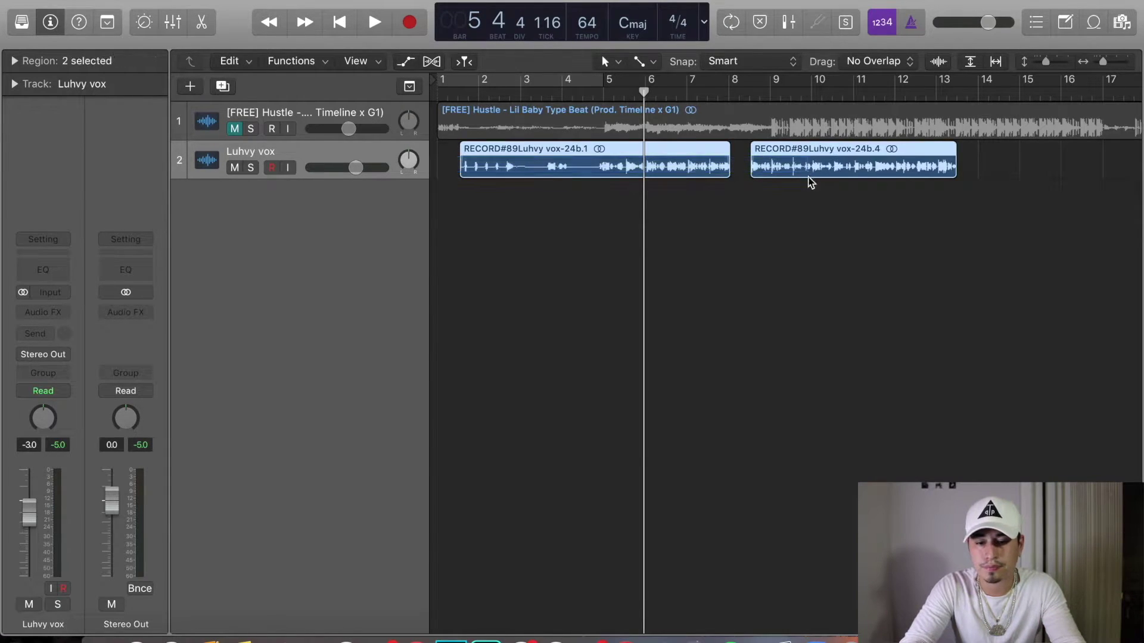
pyautogui.click(798, 235)
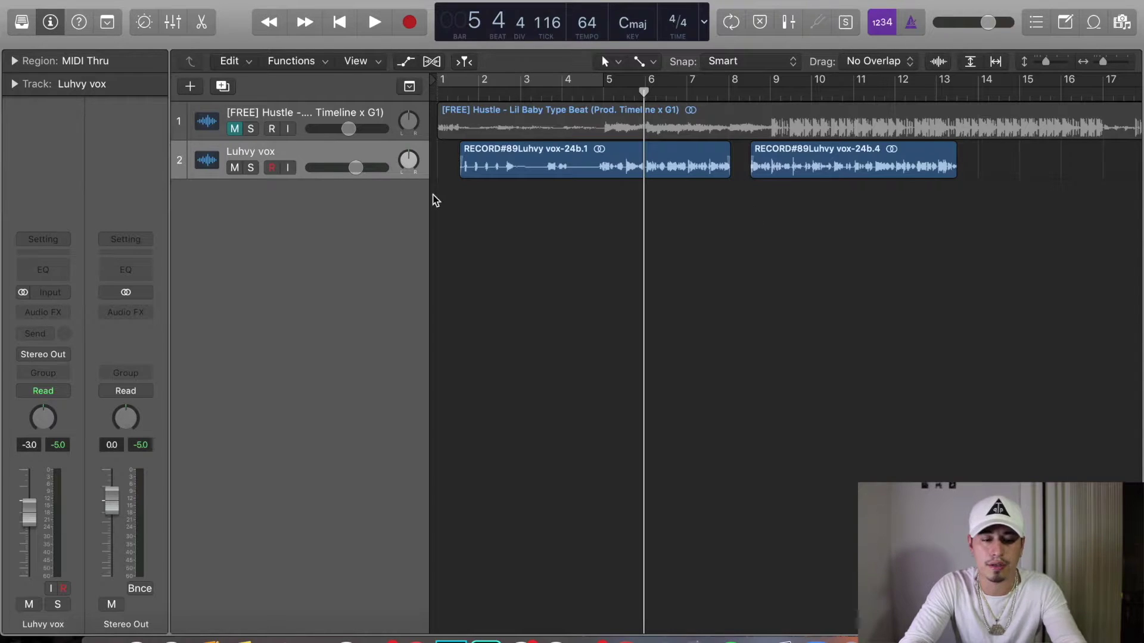
# Show the Mixer below the tracks and enlarge it so more of the channel strips fits
pyautogui.click(173, 23)
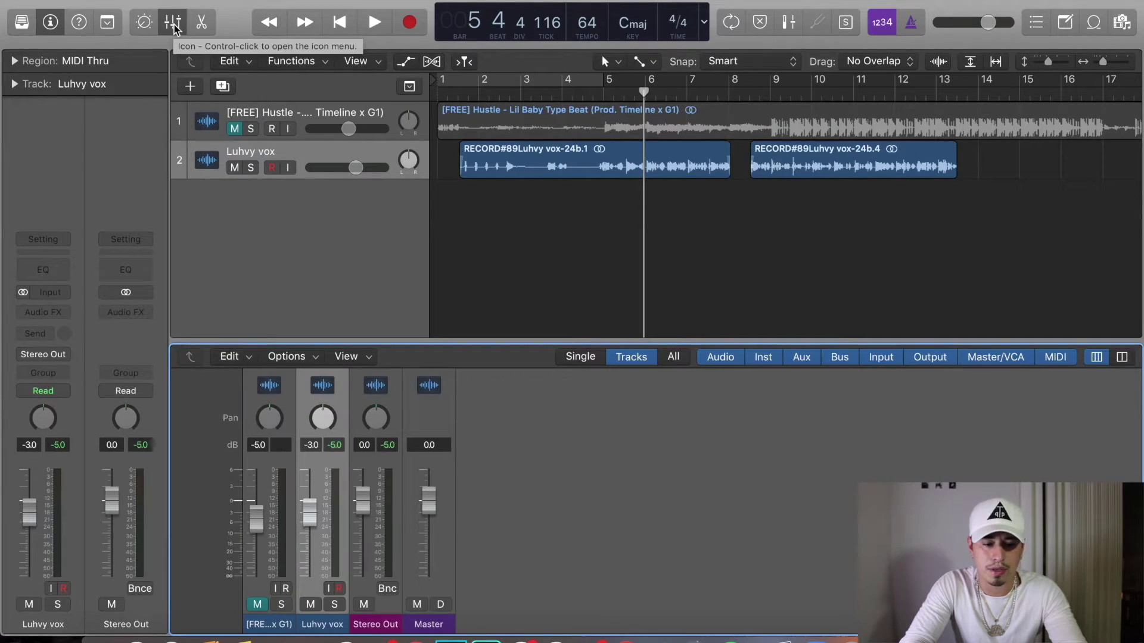
pyautogui.scroll(3, 478, 465)
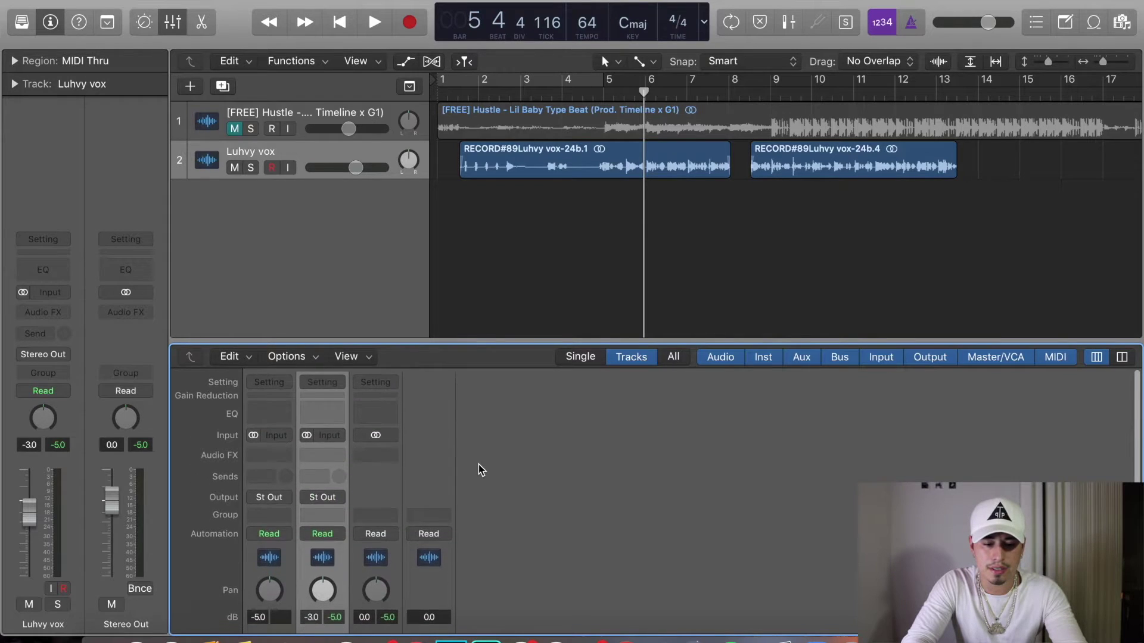
pyautogui.scroll(-4, 479, 464)
pyautogui.scroll(1, 471, 477)
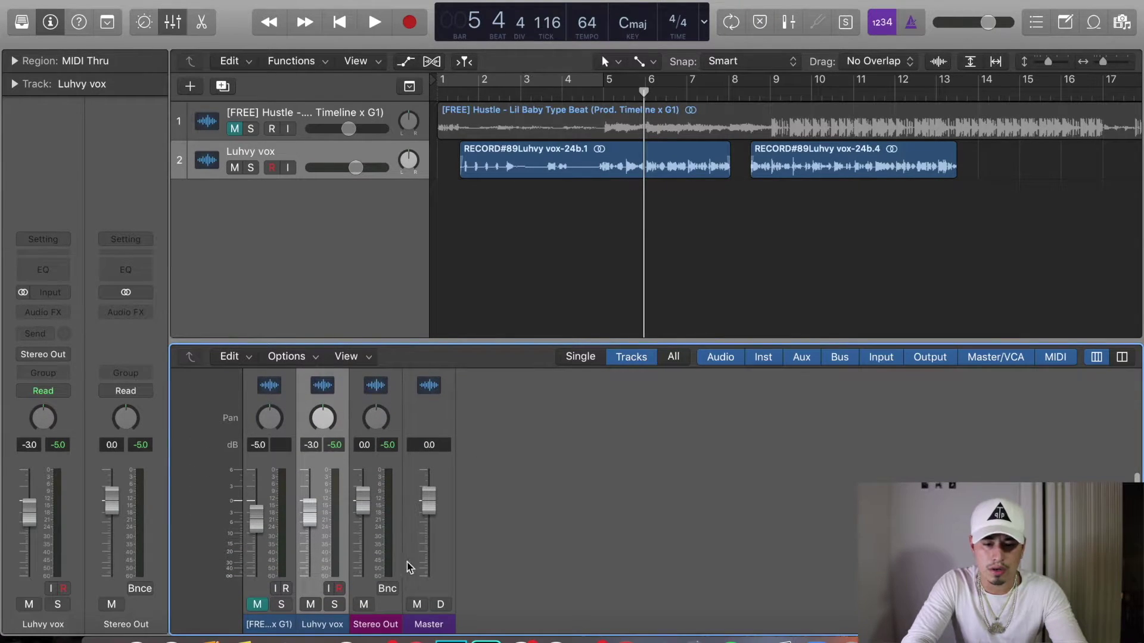
pyautogui.scroll(2, 313, 582)
pyautogui.scroll(-1, 314, 582)
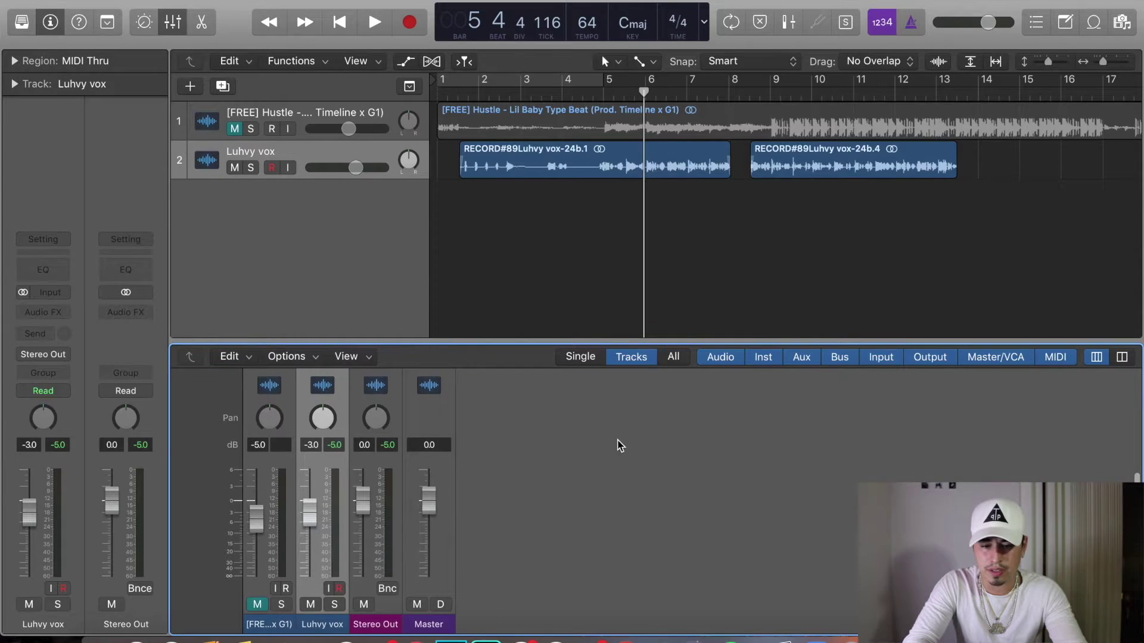
pyautogui.moveTo(611, 341); pyautogui.dragTo(611, 282)
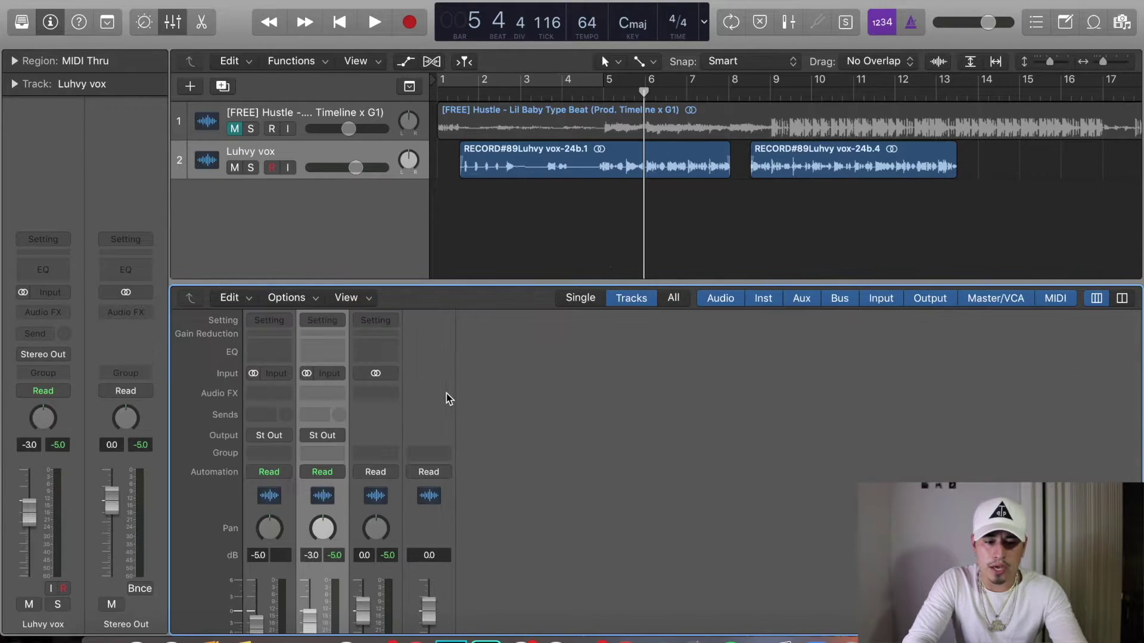
# Create a new auxiliary channel strip in the Mixer and set its volume fader to 0.0 dB
pyautogui.click(290, 298)
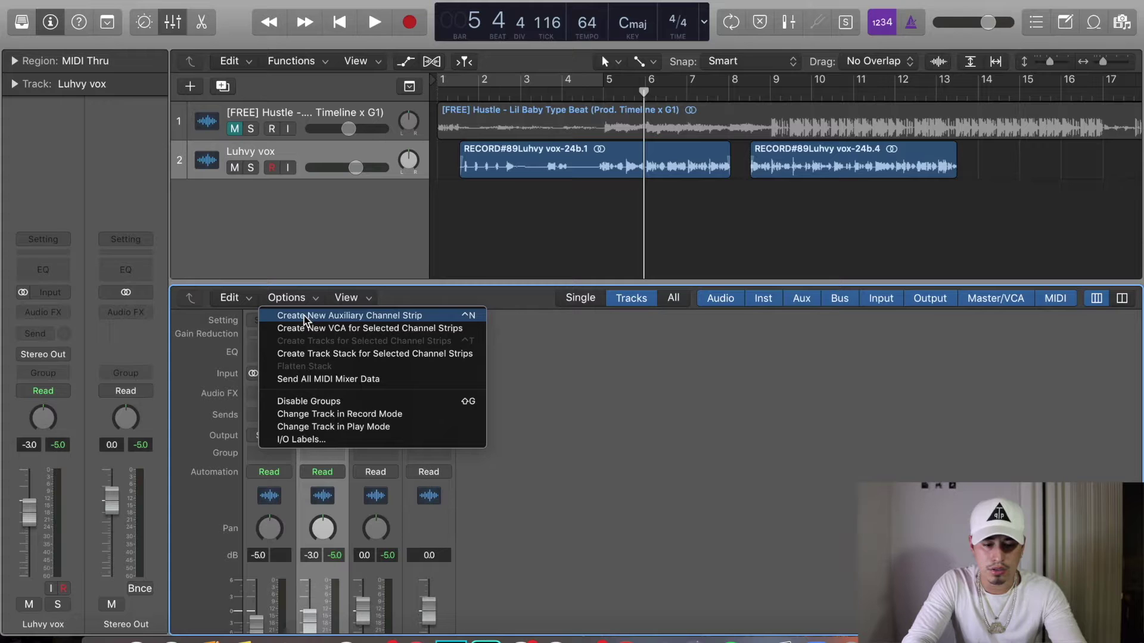
pyautogui.click(304, 316)
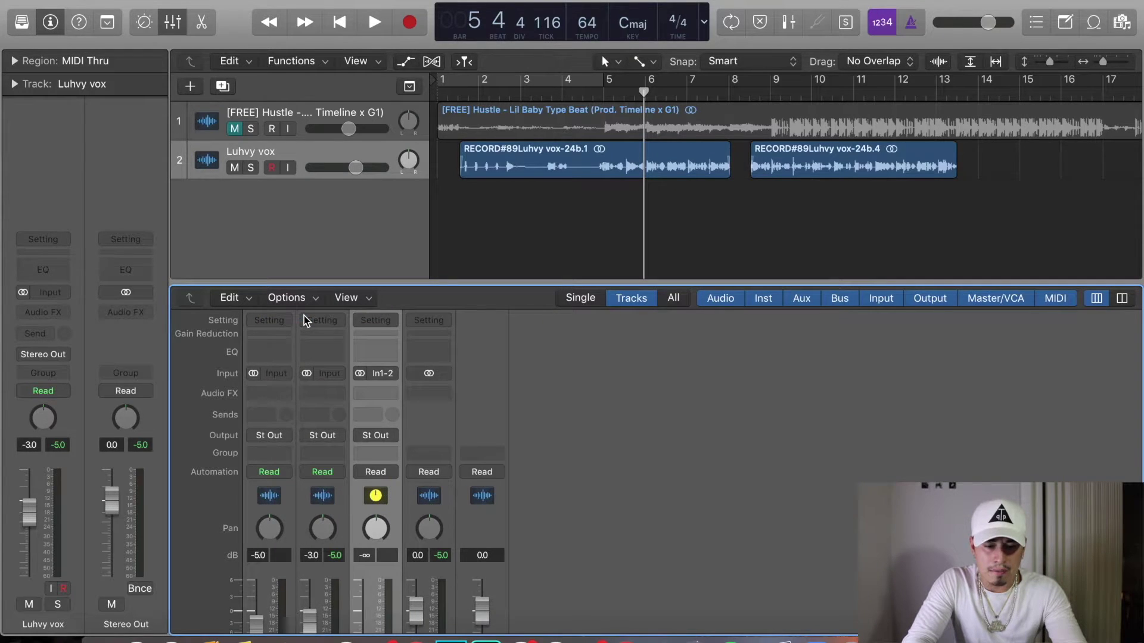
pyautogui.scroll(-5, 399, 405)
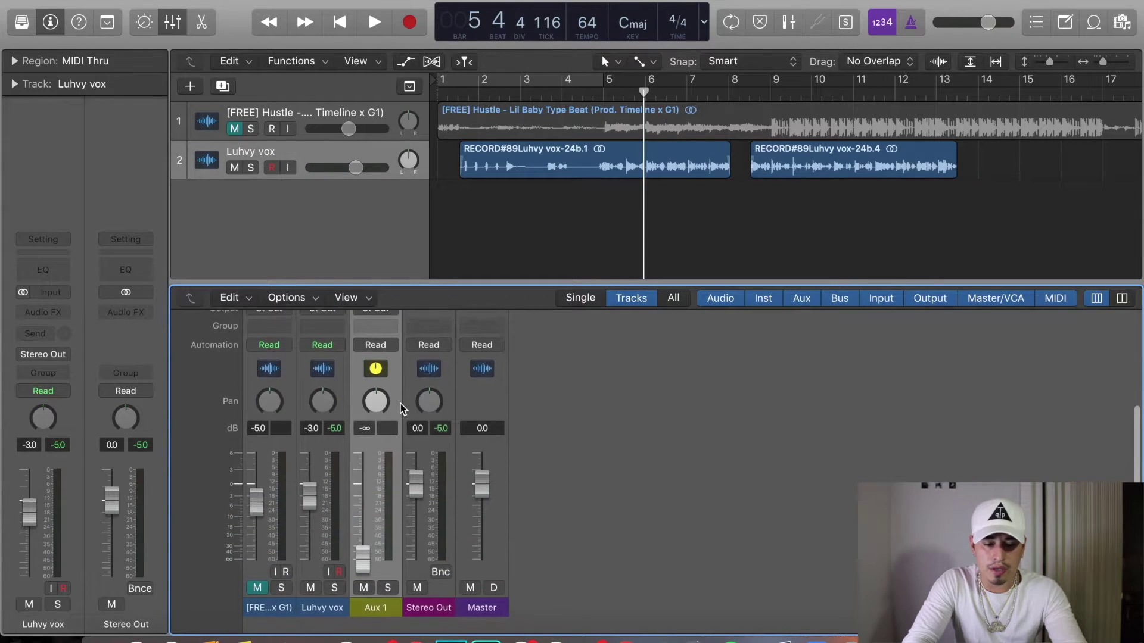
pyautogui.scroll(5, 401, 410)
pyautogui.scroll(-4, 394, 406)
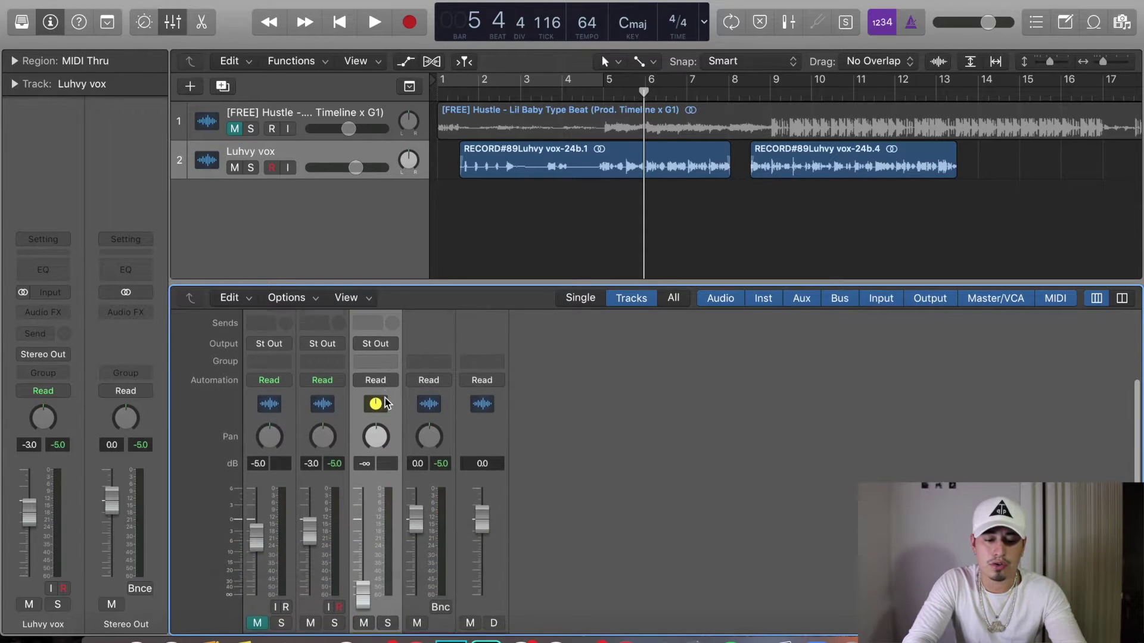
pyautogui.scroll(4, 385, 403)
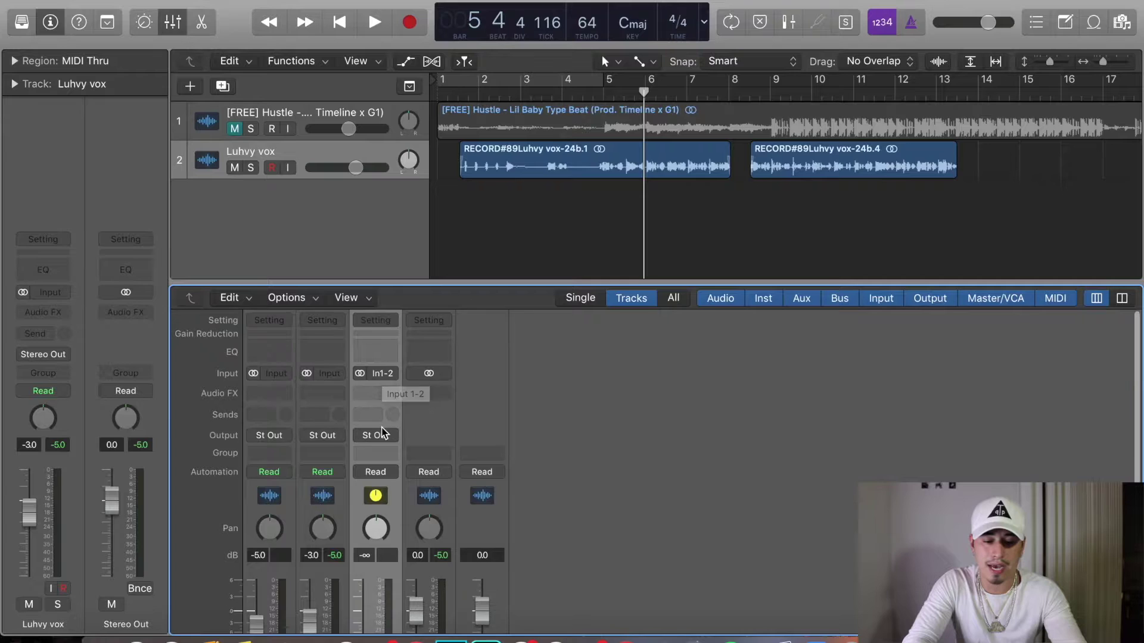
pyautogui.scroll(-4, 383, 411)
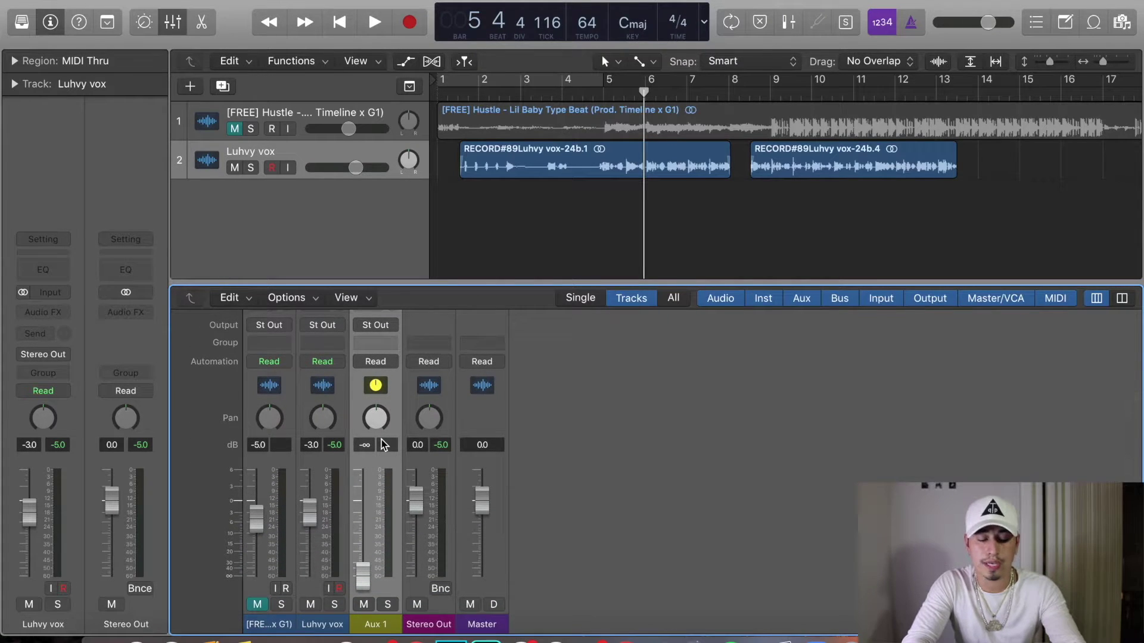
pyautogui.keyDown('alt'); pyautogui.click(365, 510); pyautogui.keyUp('alt')
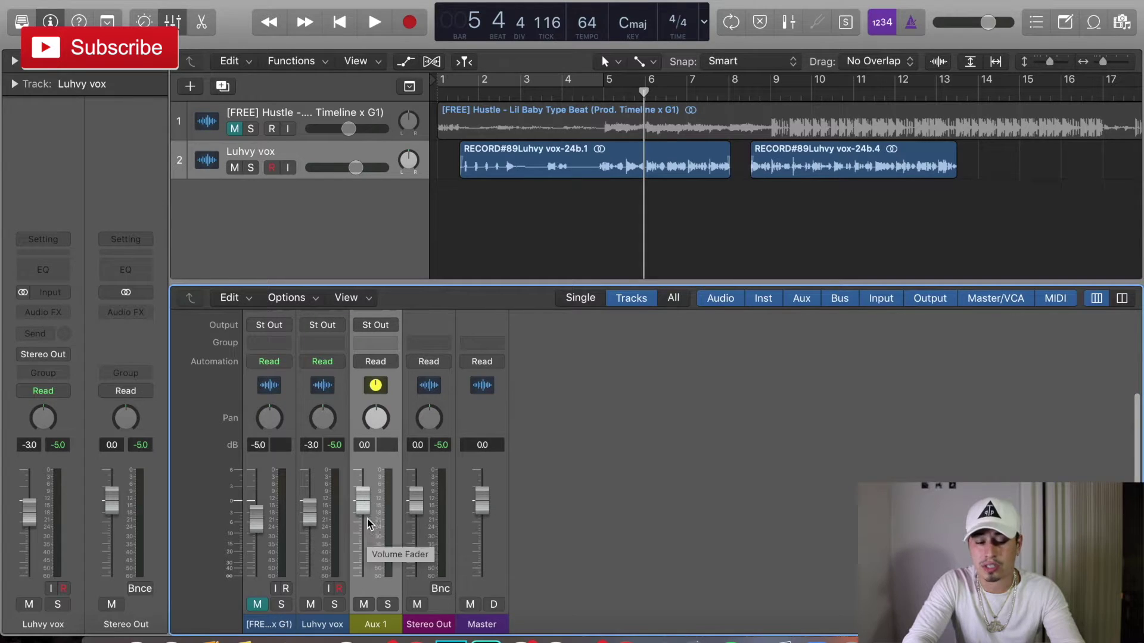
# Insert the stereo Space Designer reverb as an audio effect on the Aux 1 channel
pyautogui.scroll(5, 365, 515)
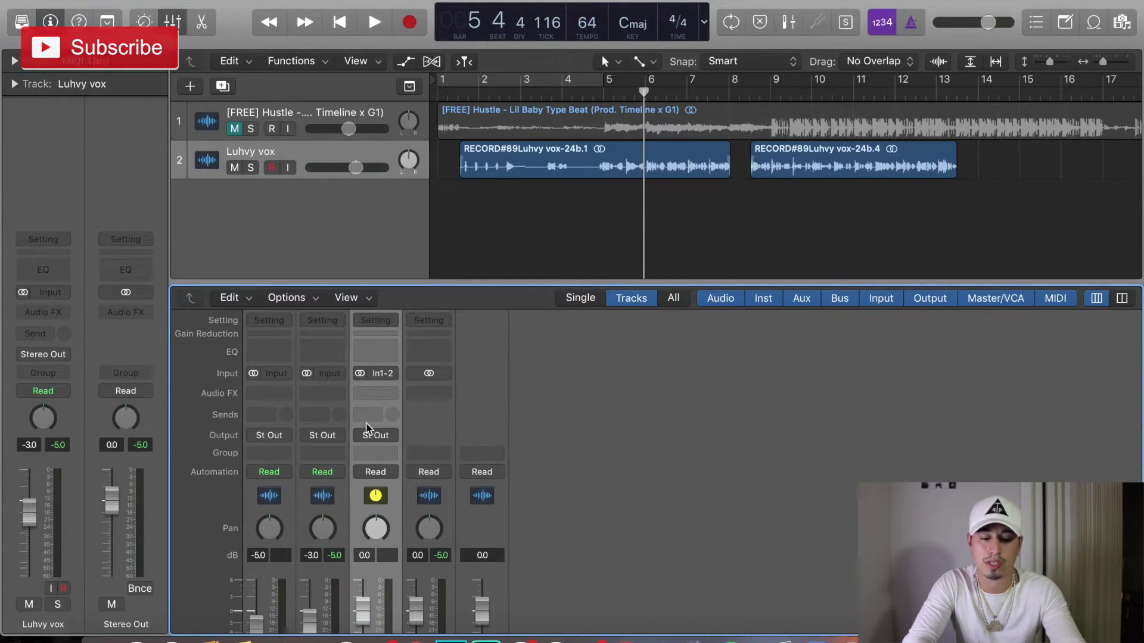
pyautogui.click(381, 395)
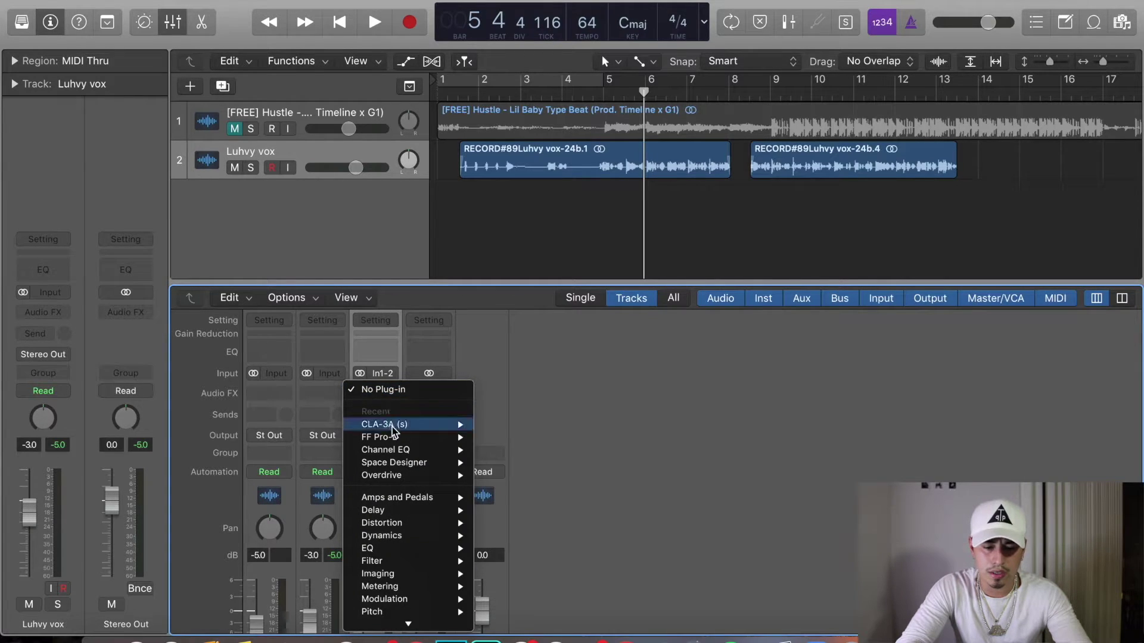
pyautogui.moveTo(400, 465)
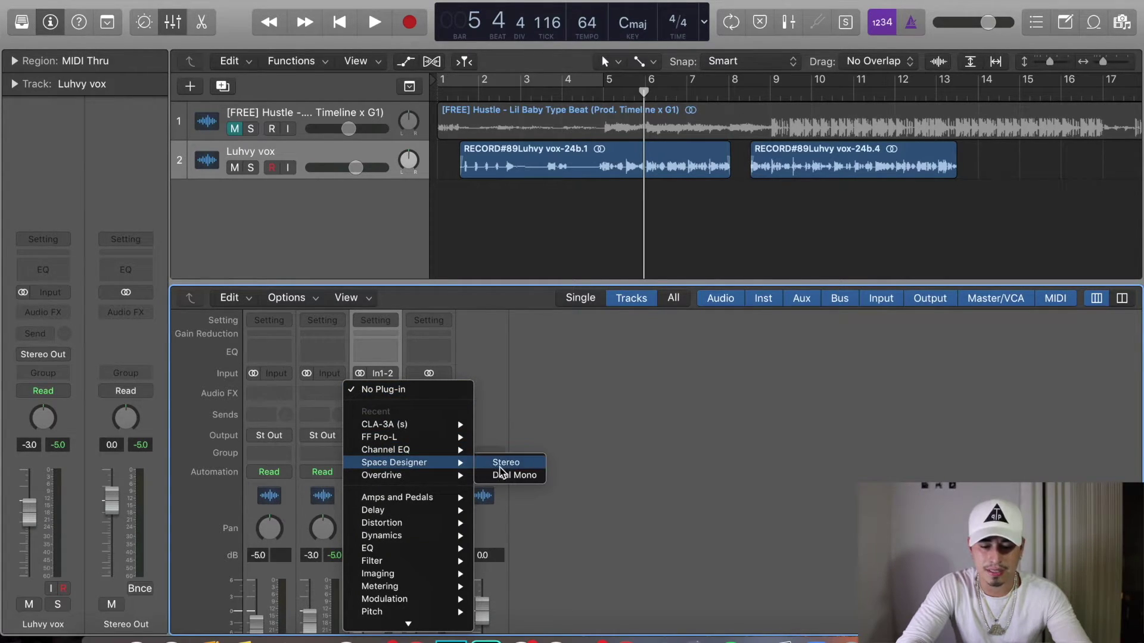
pyautogui.click(500, 464)
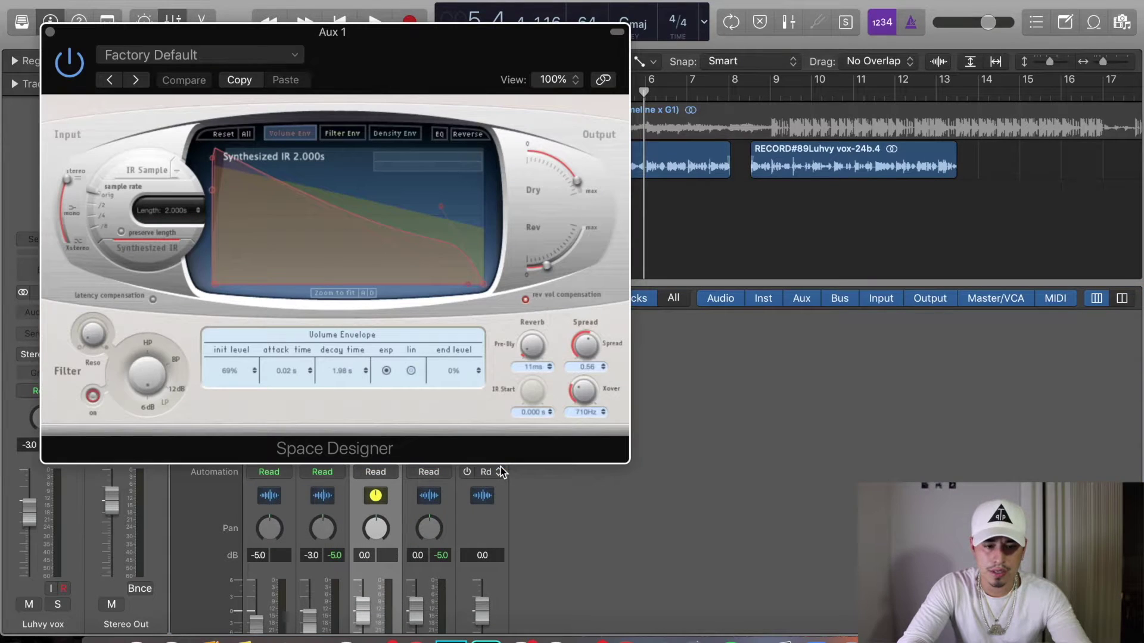
# Load the large plate reverb preset 02.6s Vocal Plate in Space Designer and close the plug-in window
pyautogui.moveTo(471, 49); pyautogui.dragTo(807, 67)
pyautogui.click(607, 73)
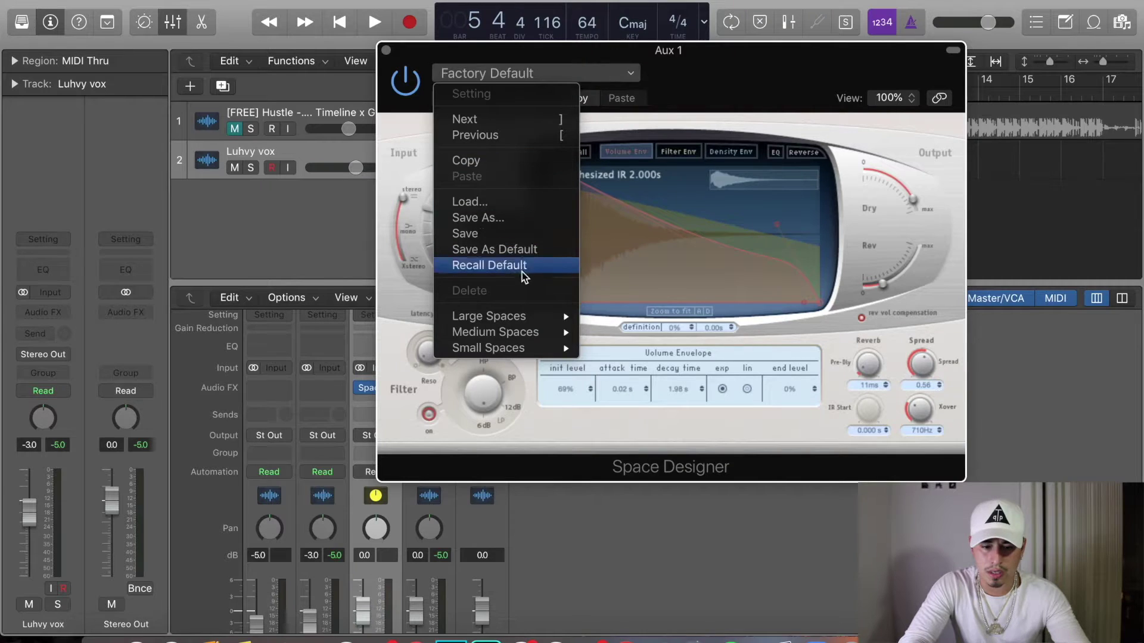
pyautogui.moveTo(521, 314)
pyautogui.moveTo(618, 325)
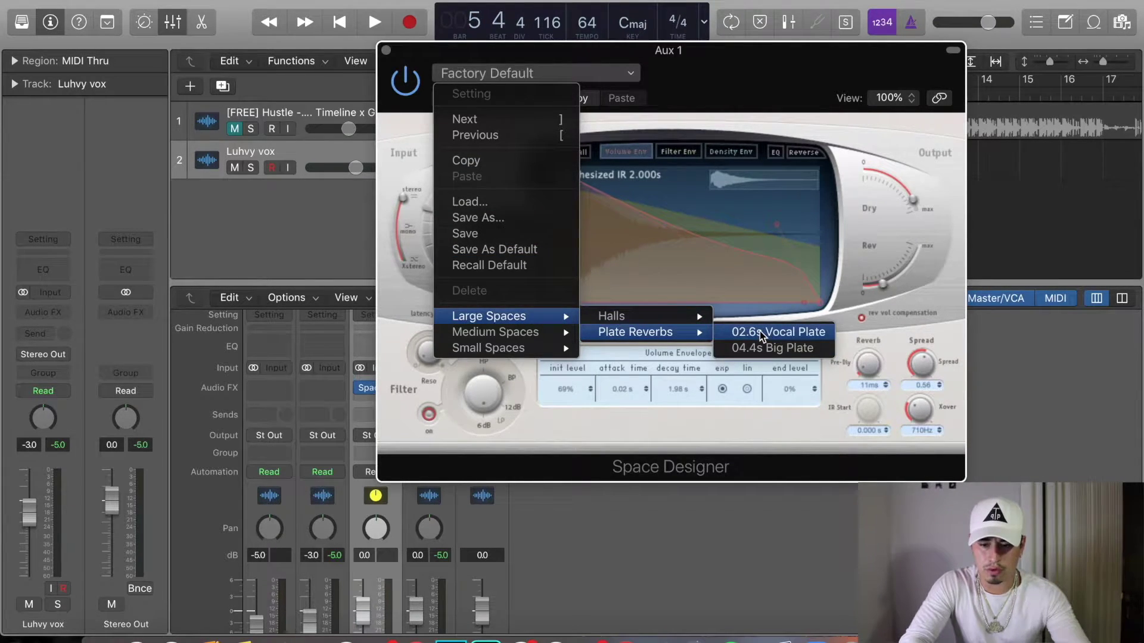
pyautogui.click(760, 331)
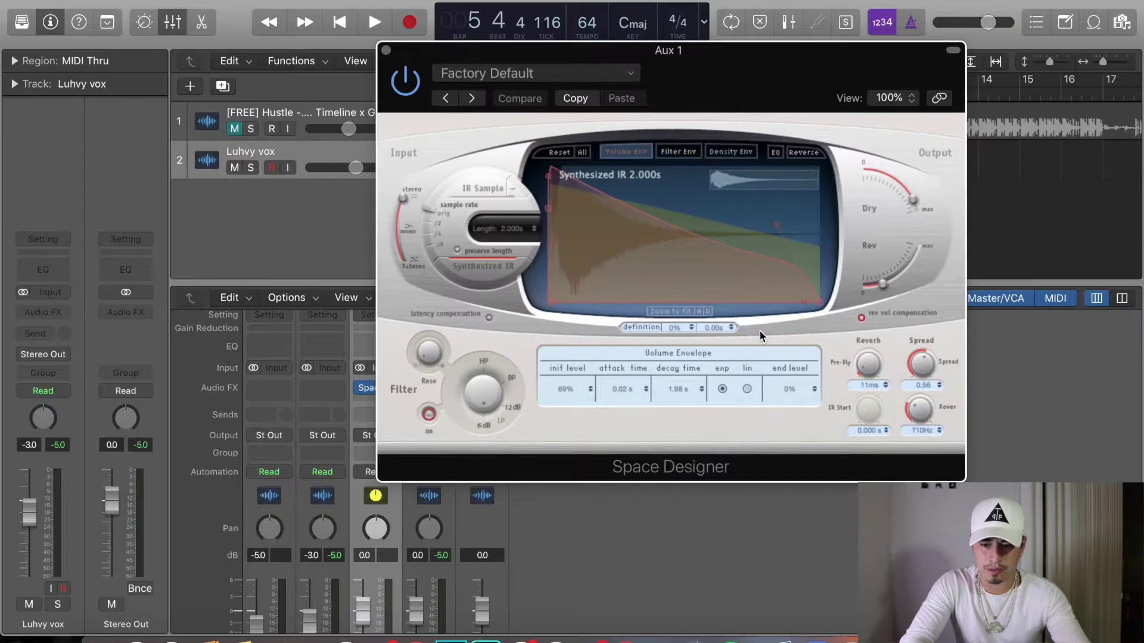
pyautogui.click(387, 51)
# Rename the Aux 1 channel strip to Reverb
pyautogui.scroll(-4, 582, 498)
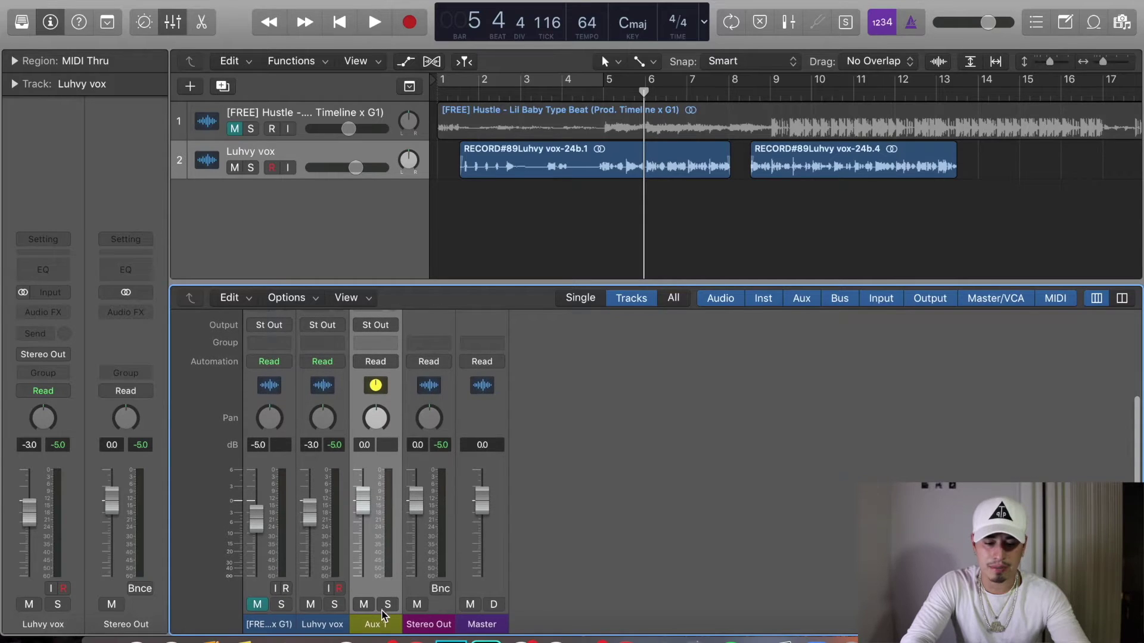
pyautogui.doubleClick(379, 623)
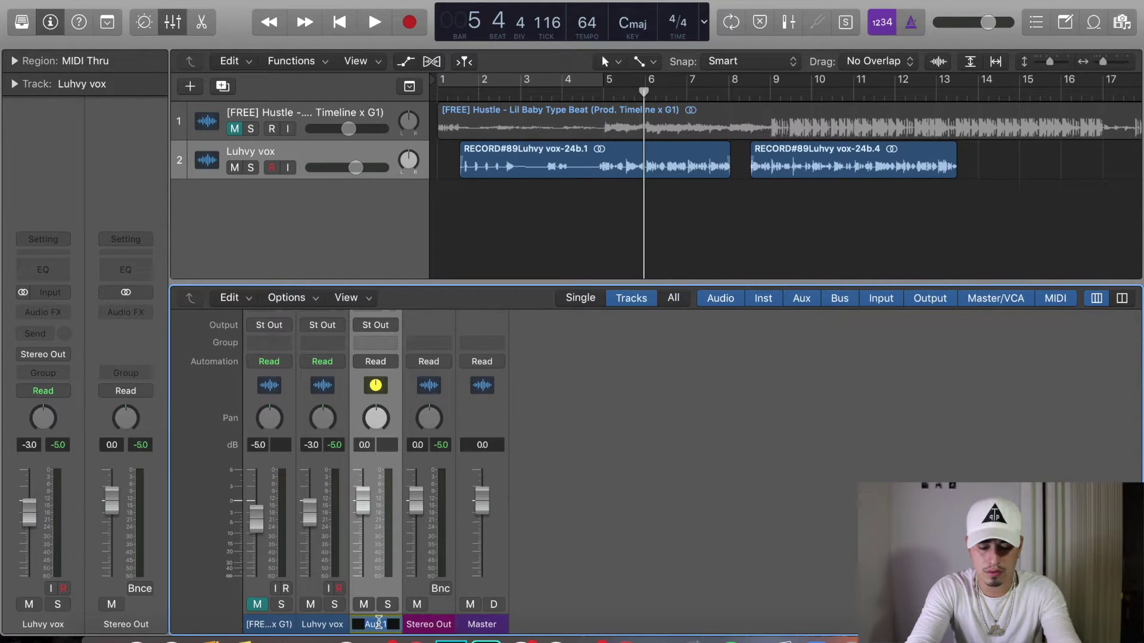
pyautogui.write('Reverb')
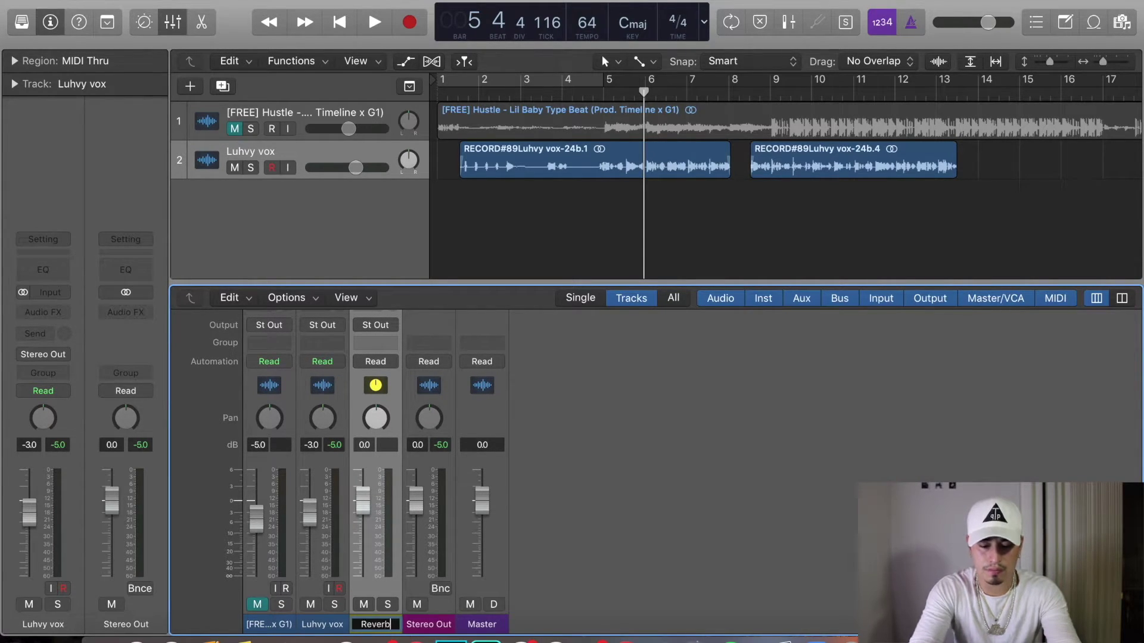
pyautogui.press('Return')
pyautogui.scroll(4, 579, 515)
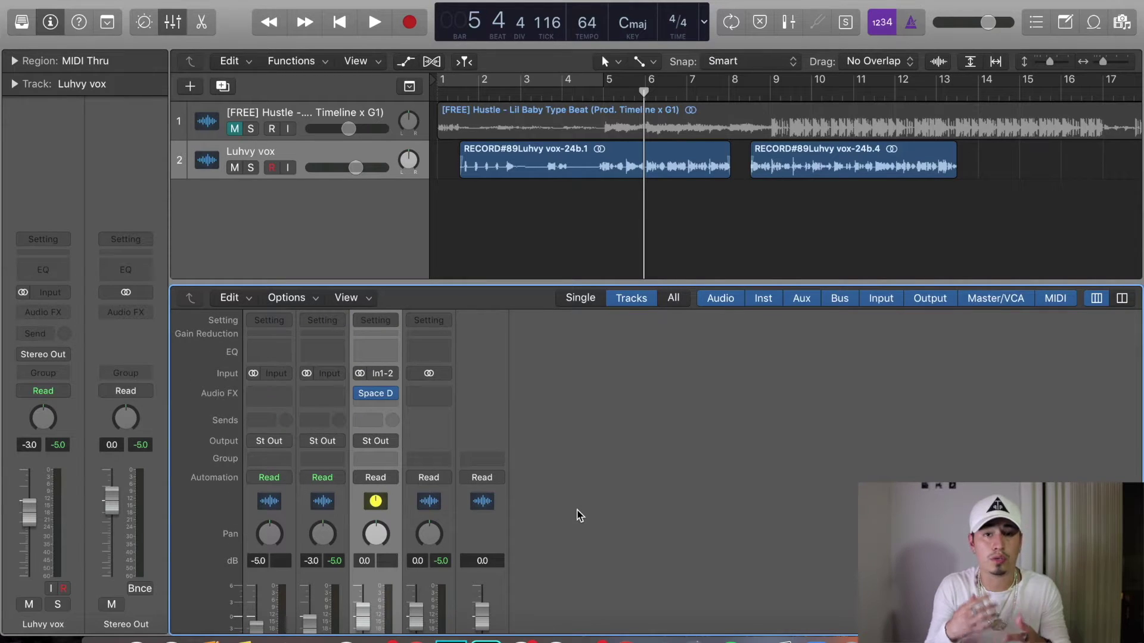
pyautogui.scroll(-4, 579, 515)
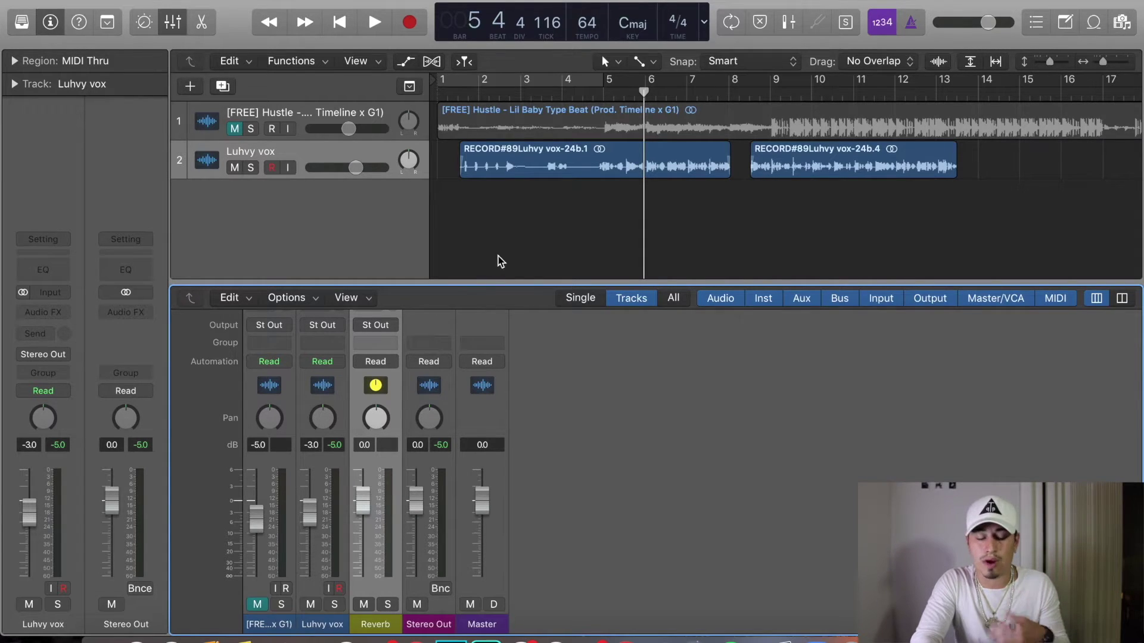
pyautogui.scroll(4, 405, 417)
pyautogui.scroll(-4, 405, 416)
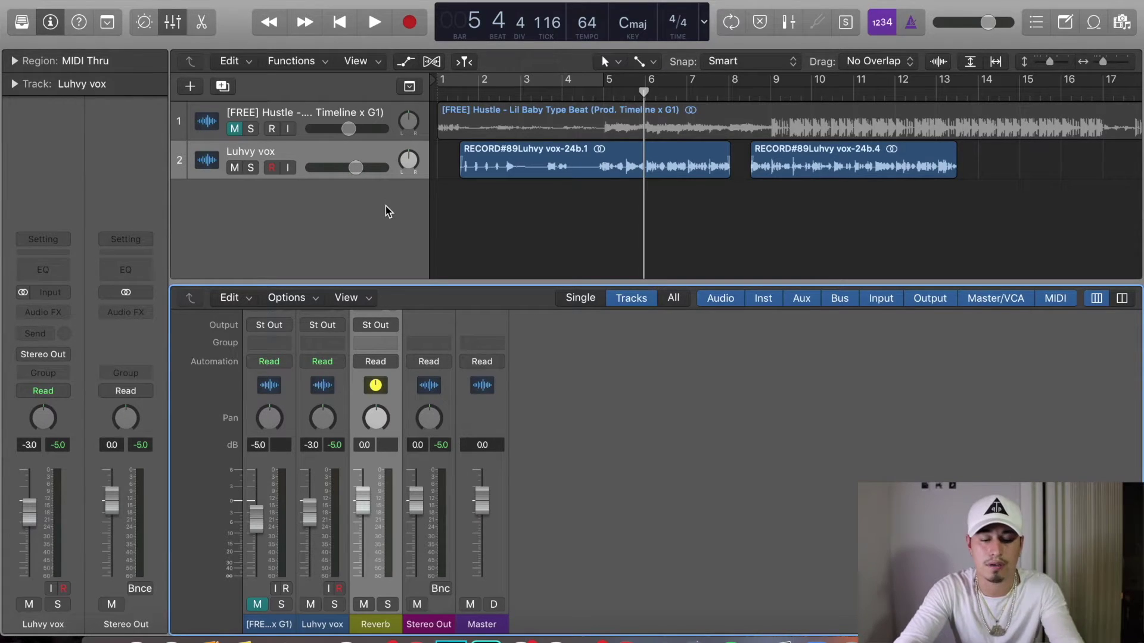
pyautogui.scroll(5, 386, 596)
pyautogui.scroll(-2, 377, 499)
pyautogui.moveTo(381, 393)
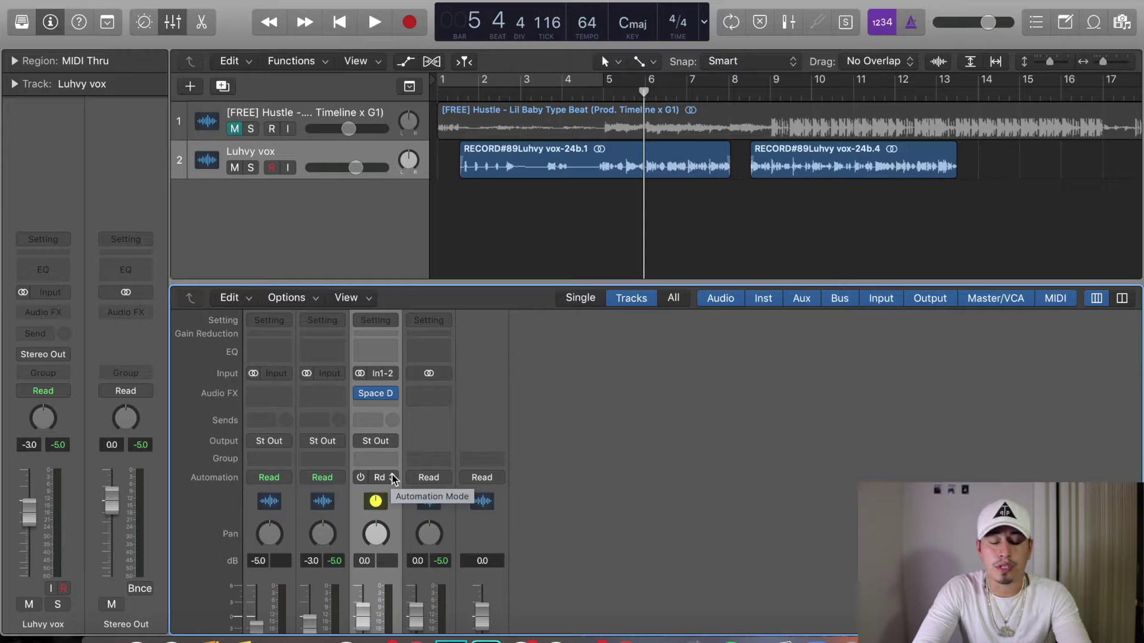
# Set the input of the Reverb auxiliary channel to Bus 1
pyautogui.scroll(-3, 393, 479)
pyautogui.scroll(-1, 390, 477)
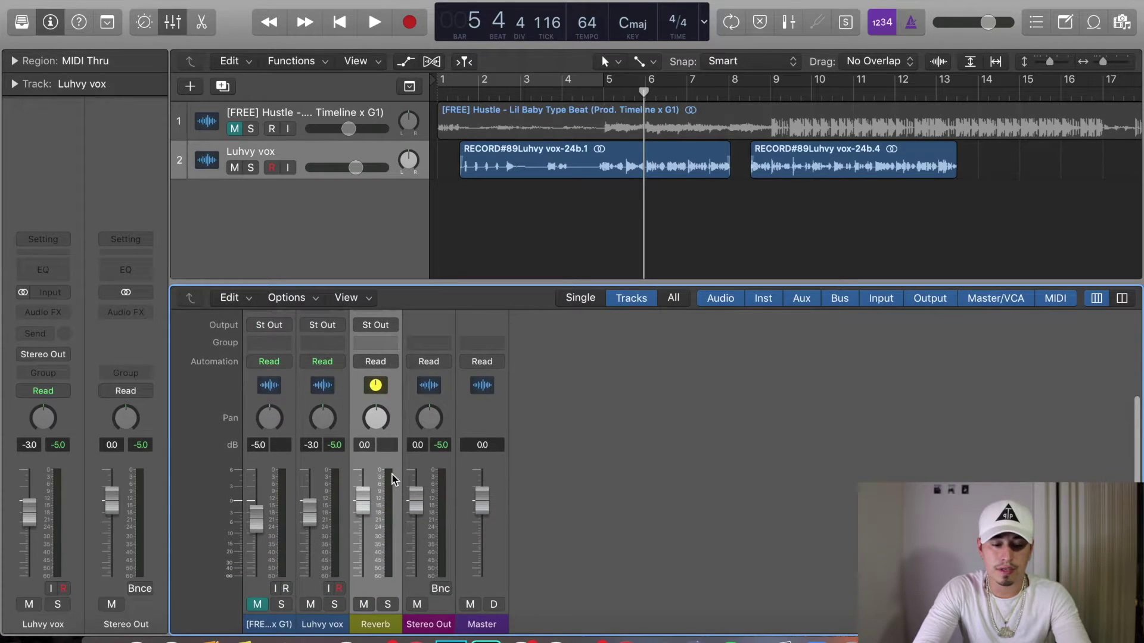
pyautogui.scroll(4, 389, 452)
pyautogui.scroll(-1, 387, 405)
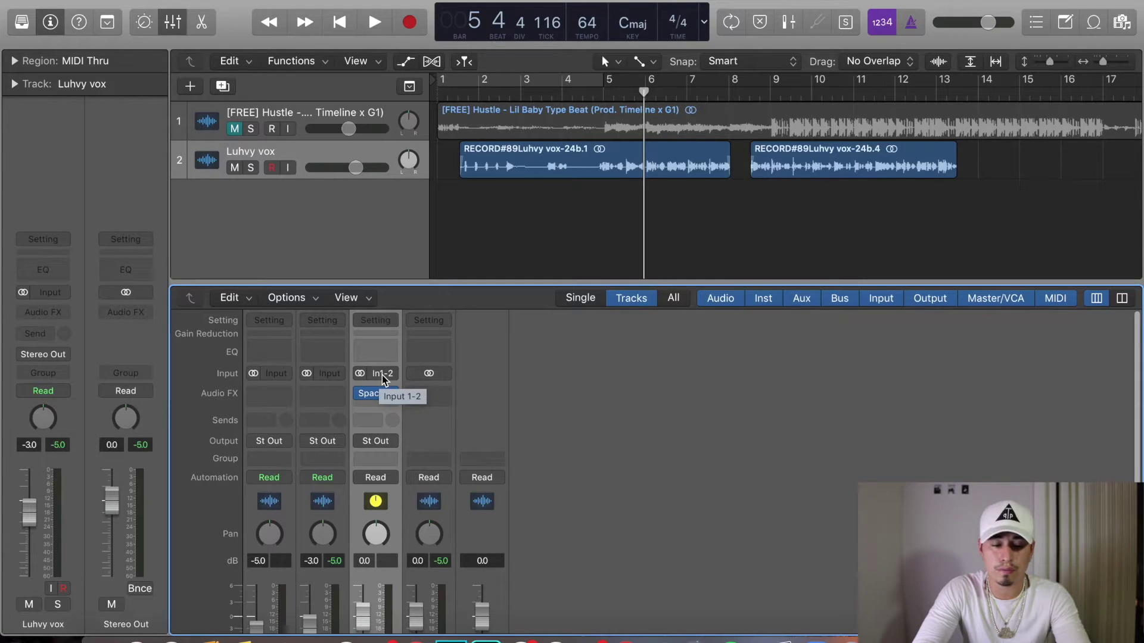
pyautogui.click(381, 373)
pyautogui.moveTo(397, 433)
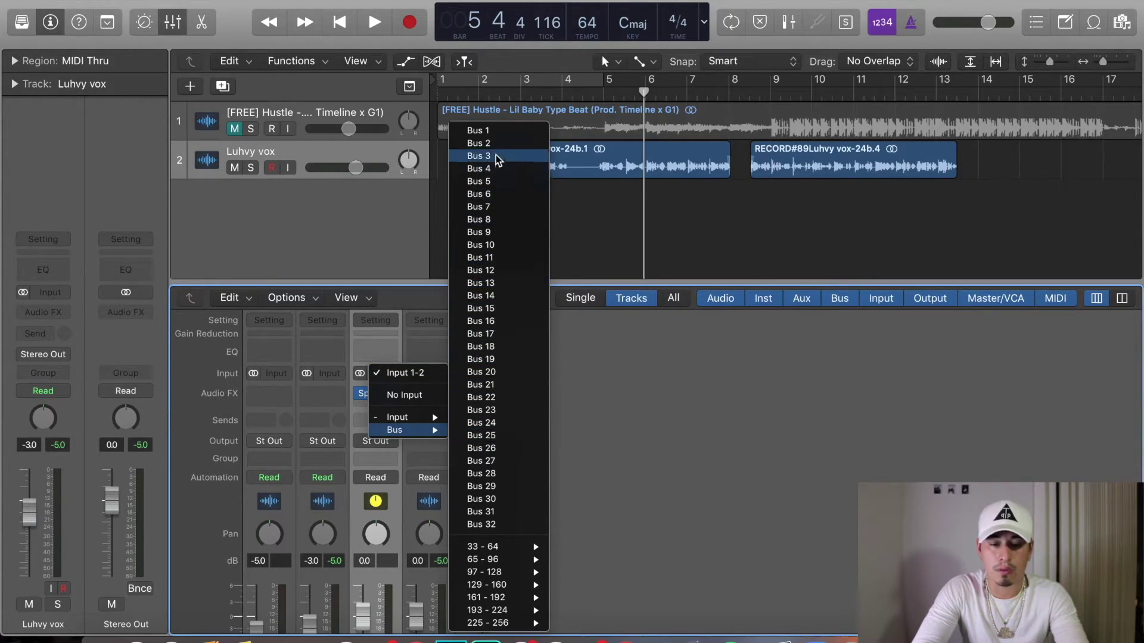
pyautogui.click(492, 132)
pyautogui.scroll(-5, 388, 577)
pyautogui.scroll(5, 388, 576)
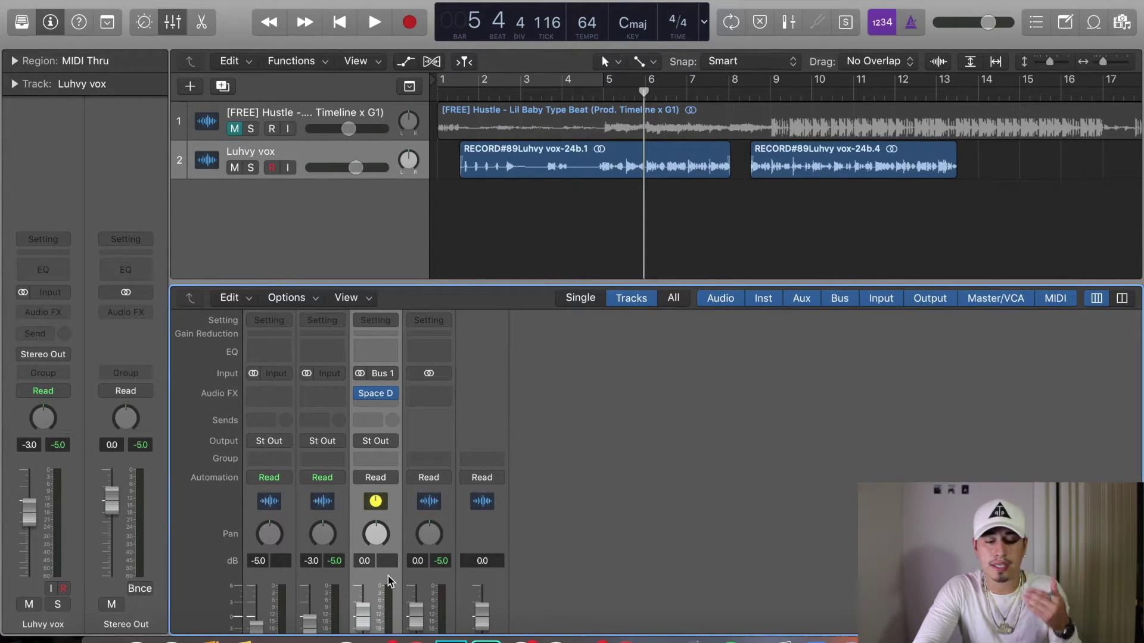
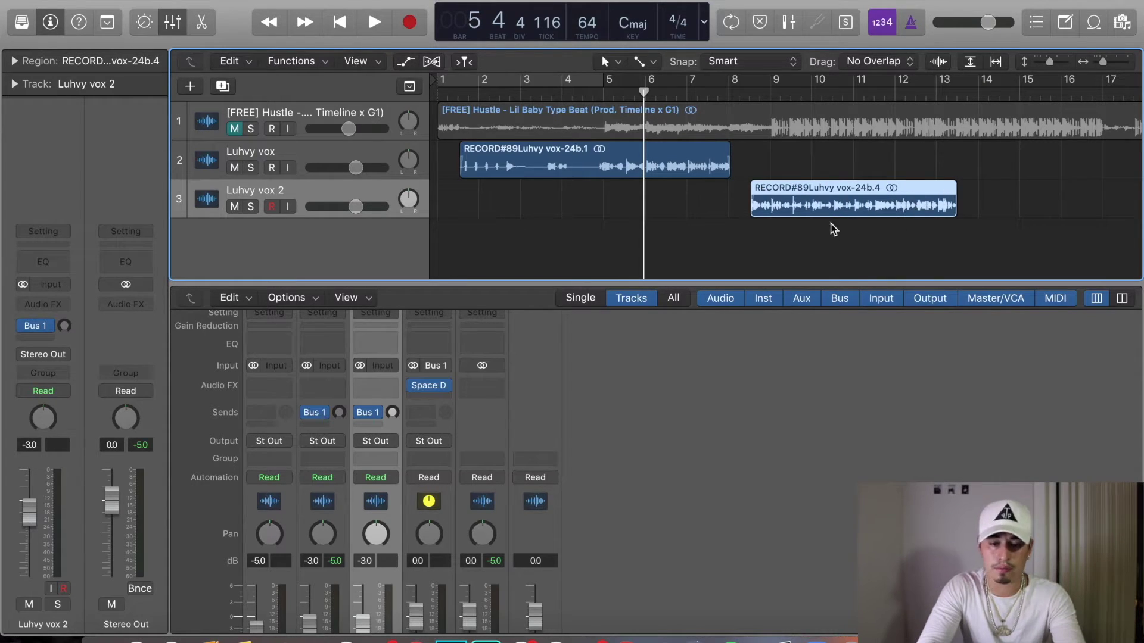
pyautogui.click(324, 387)
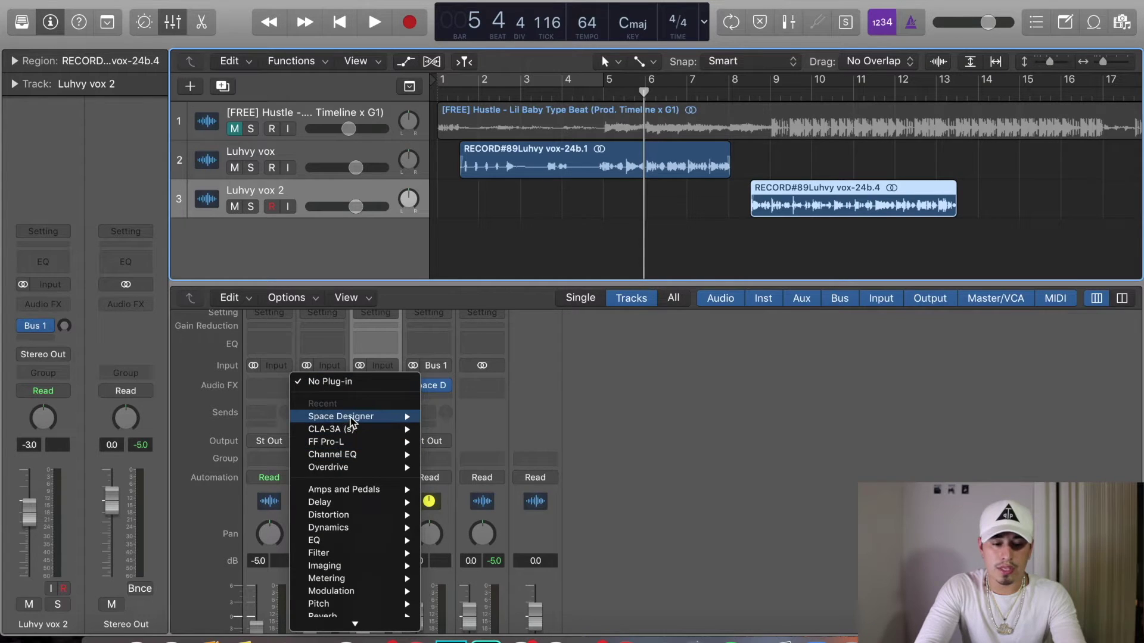
pyautogui.click(374, 384)
pyautogui.click(376, 385)
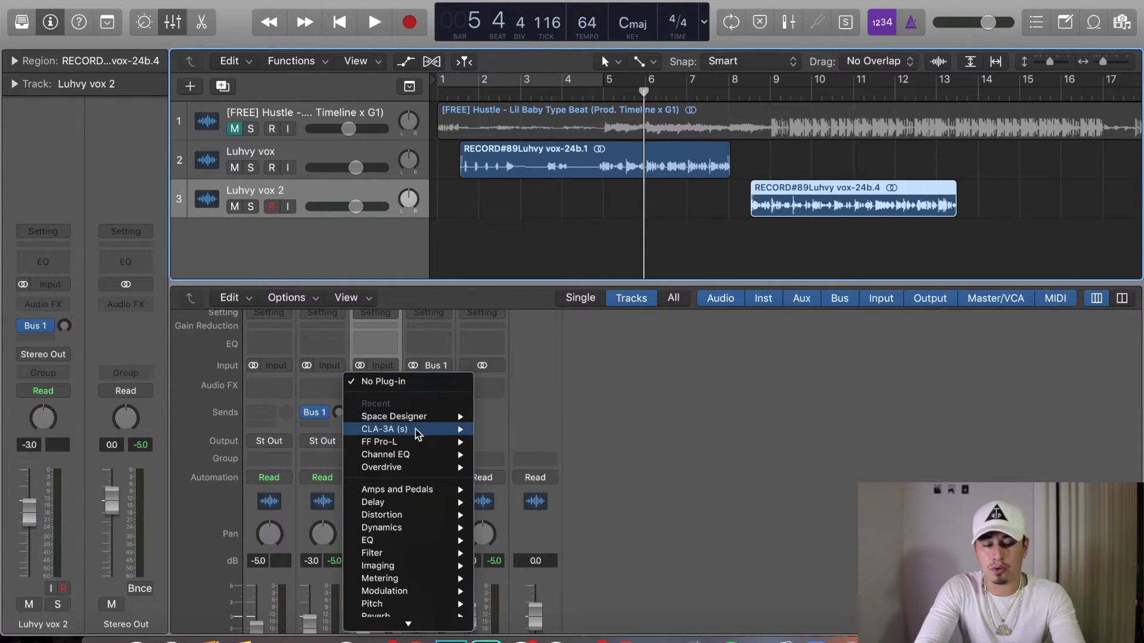
pyautogui.moveTo(415, 420)
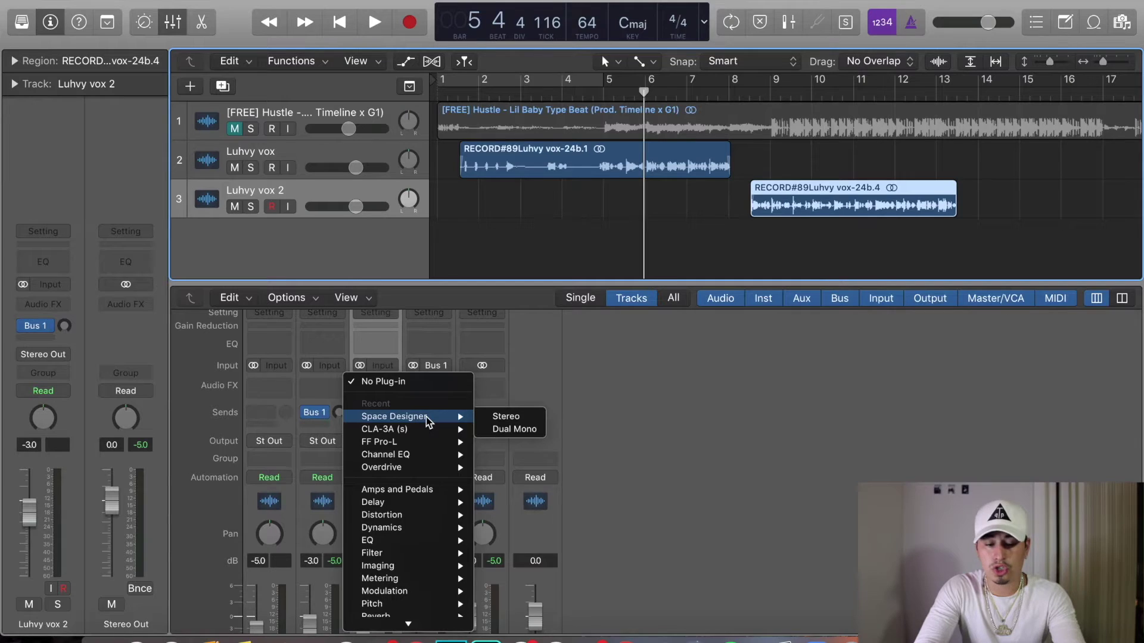
pyautogui.click(506, 416)
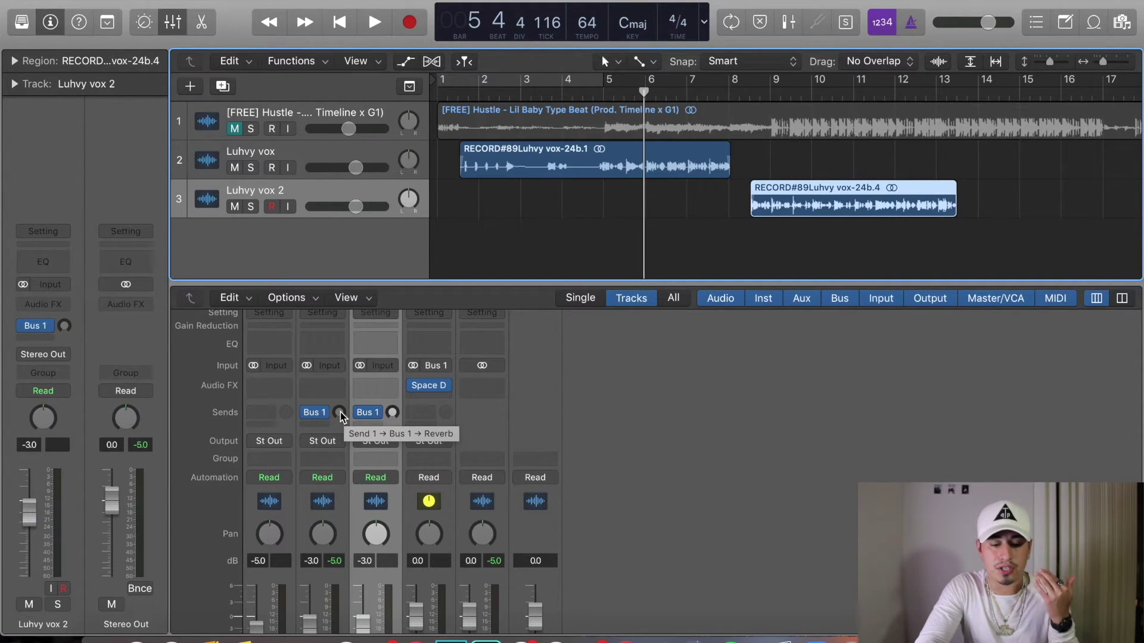
# Raise the Bus 1 sends on both vocal channels, play from bar 4 beat 3, and set the Luhvy vox send to -16.4 dB
pyautogui.moveTo(340, 412); pyautogui.dragTo(393, 393)
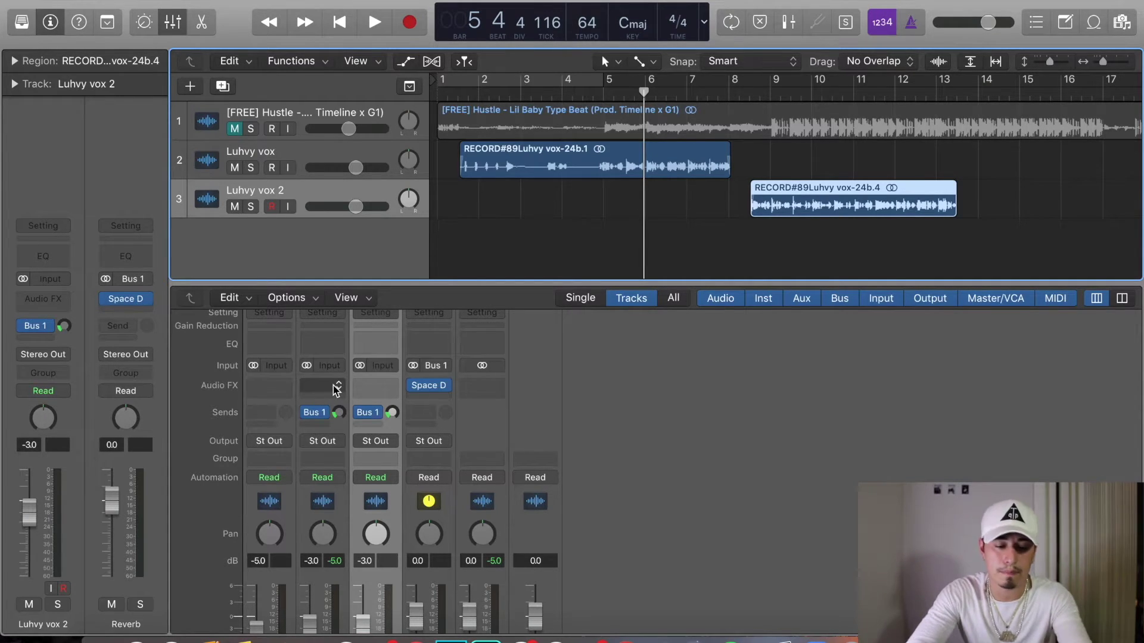
pyautogui.click(528, 212)
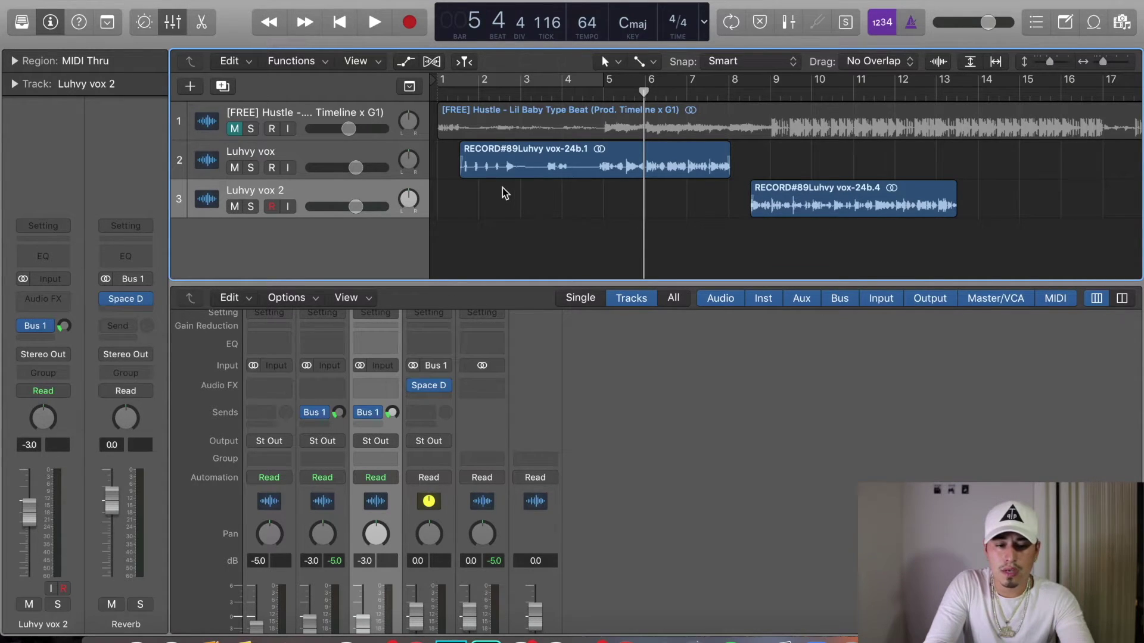
pyautogui.click(608, 91)
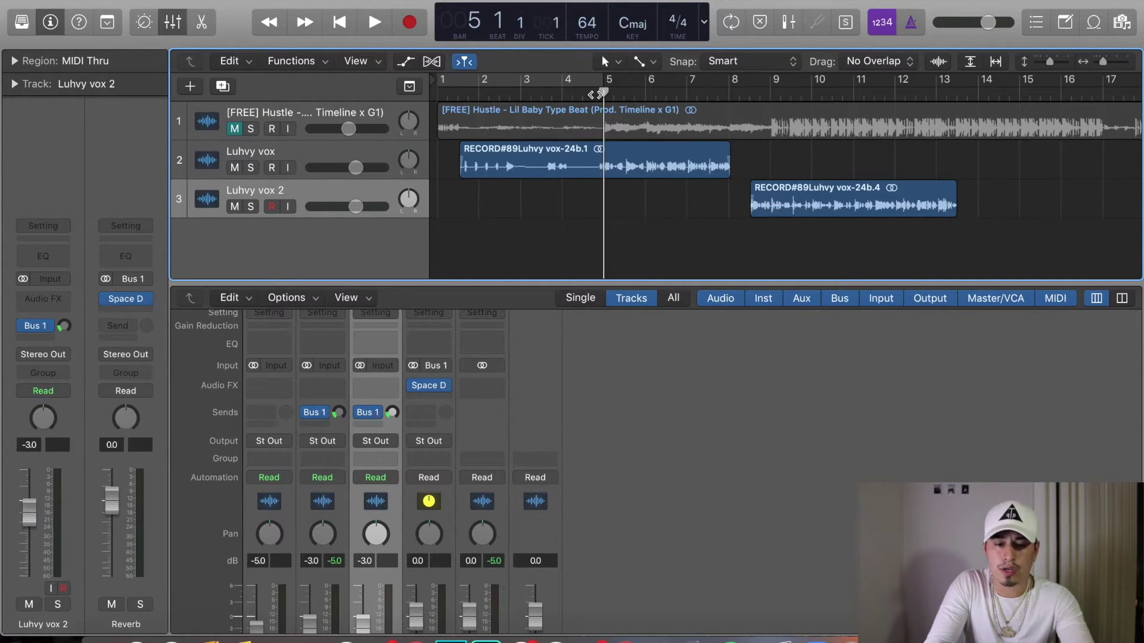
pyautogui.click(586, 90)
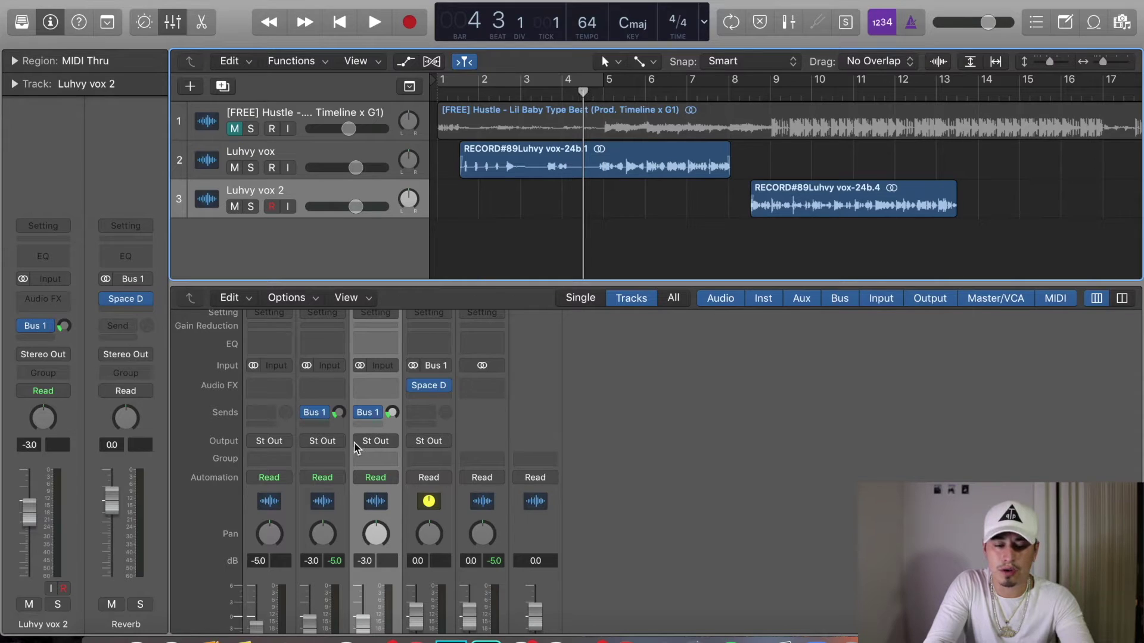
pyautogui.click(337, 415)
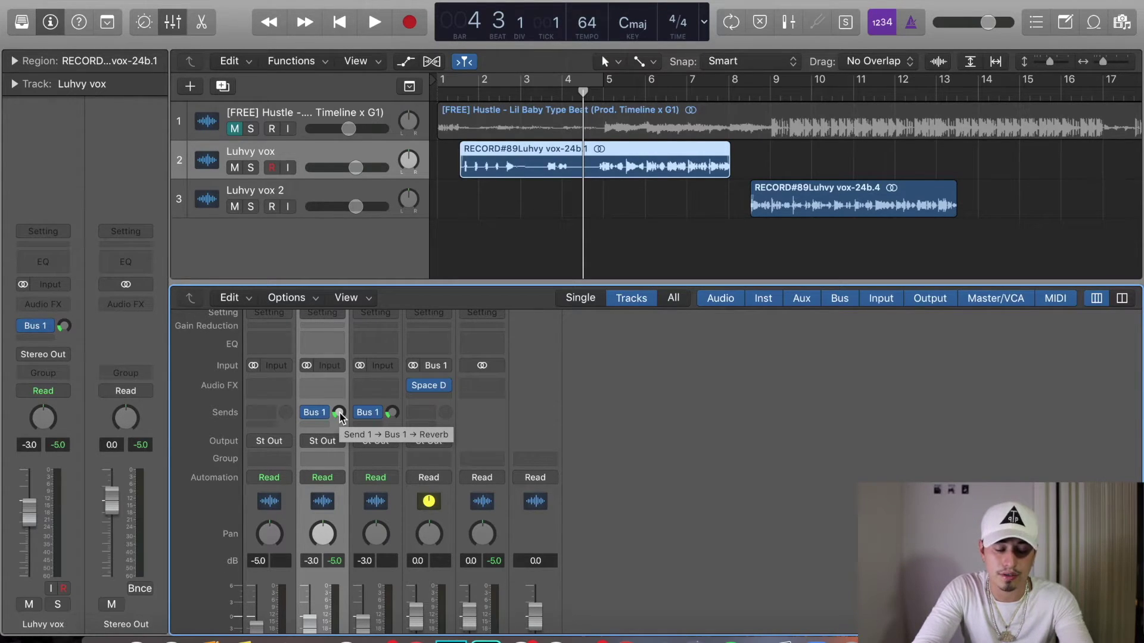
pyautogui.press('space')
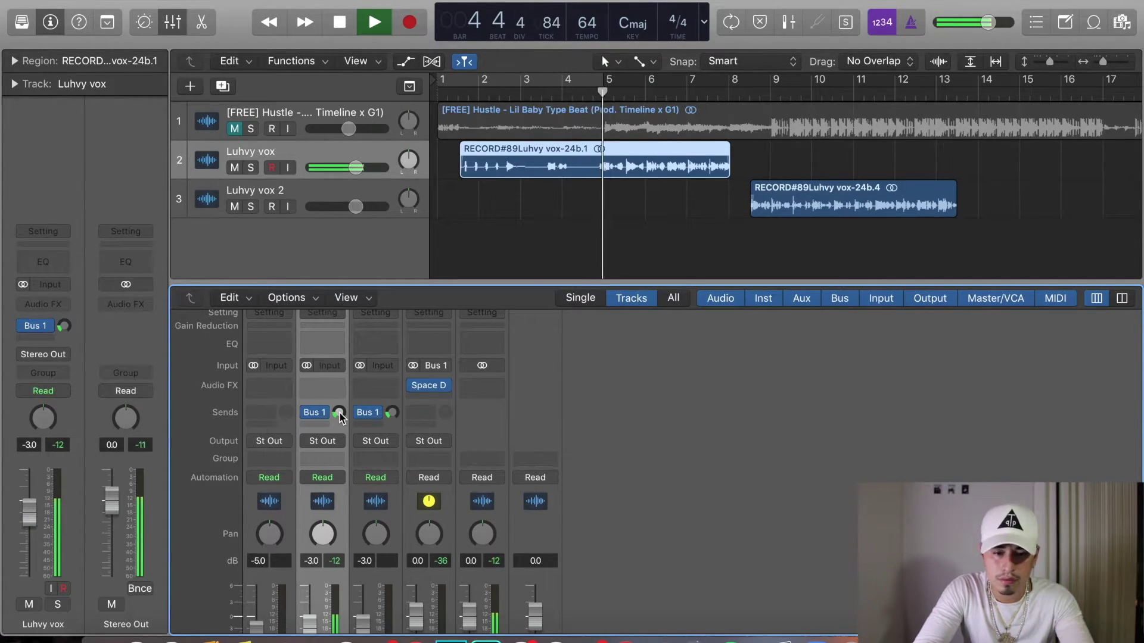
pyautogui.moveTo(341, 417); pyautogui.dragTo(342, 407)
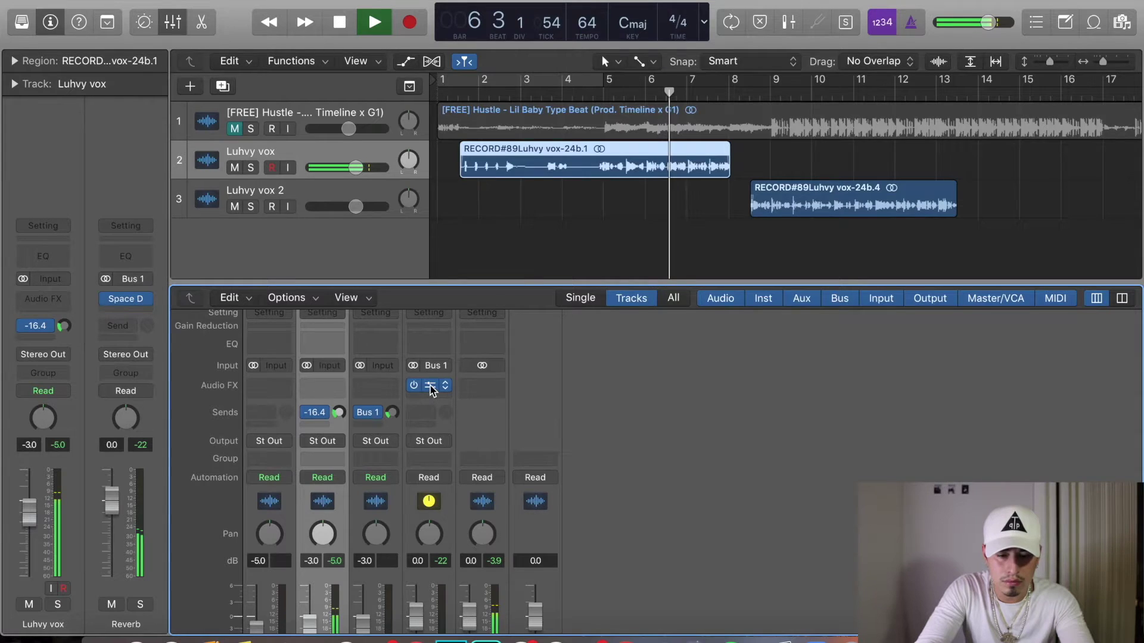
# Check the reverb output level in the Reverb channel's Space Designer during playback and close the plug-in window
pyautogui.click(430, 386)
pyautogui.moveTo(894, 285)
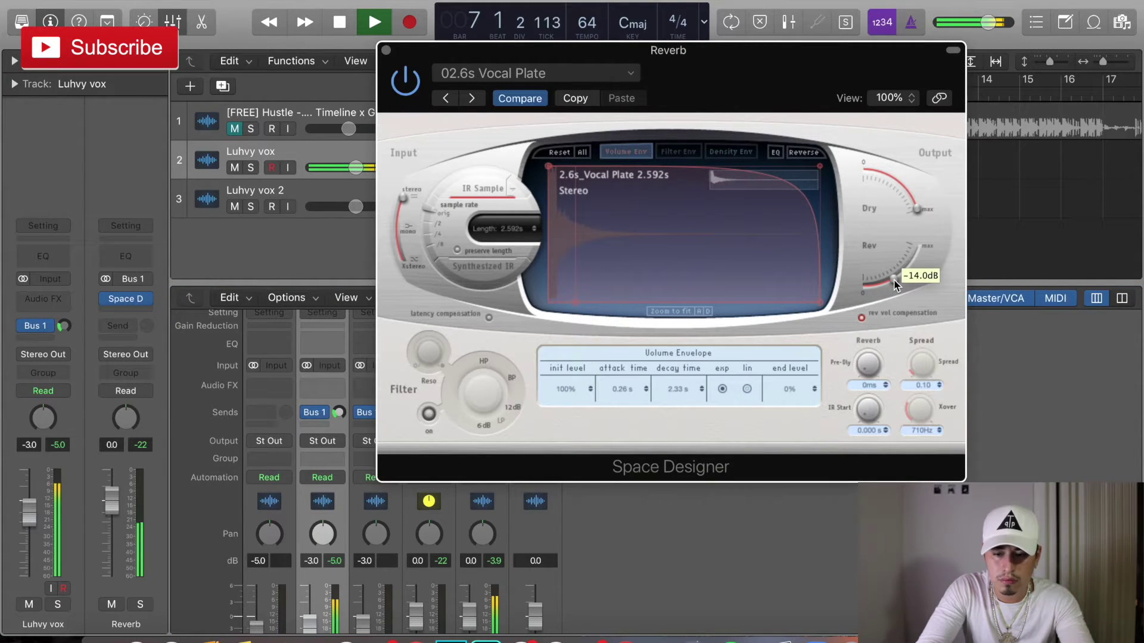
pyautogui.click(386, 50)
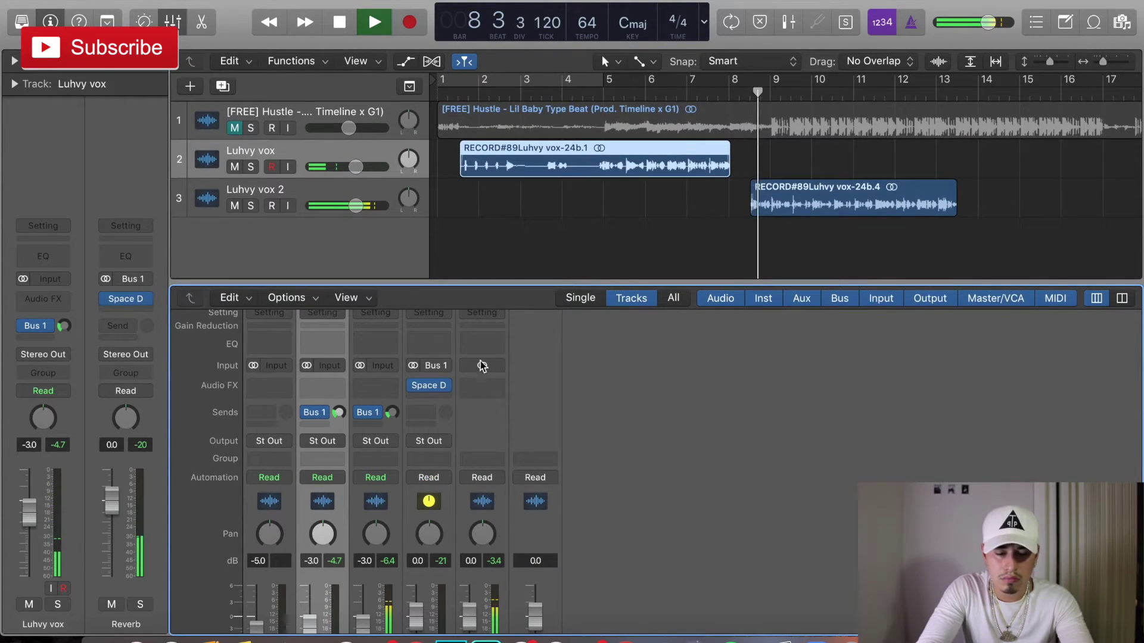
# Raise the Bus 1 sends on the vocal channels, setting Luhvy vox 2 to -14.0 dB, and stop playback
pyautogui.moveTo(337, 412); pyautogui.dragTo(396, 394)
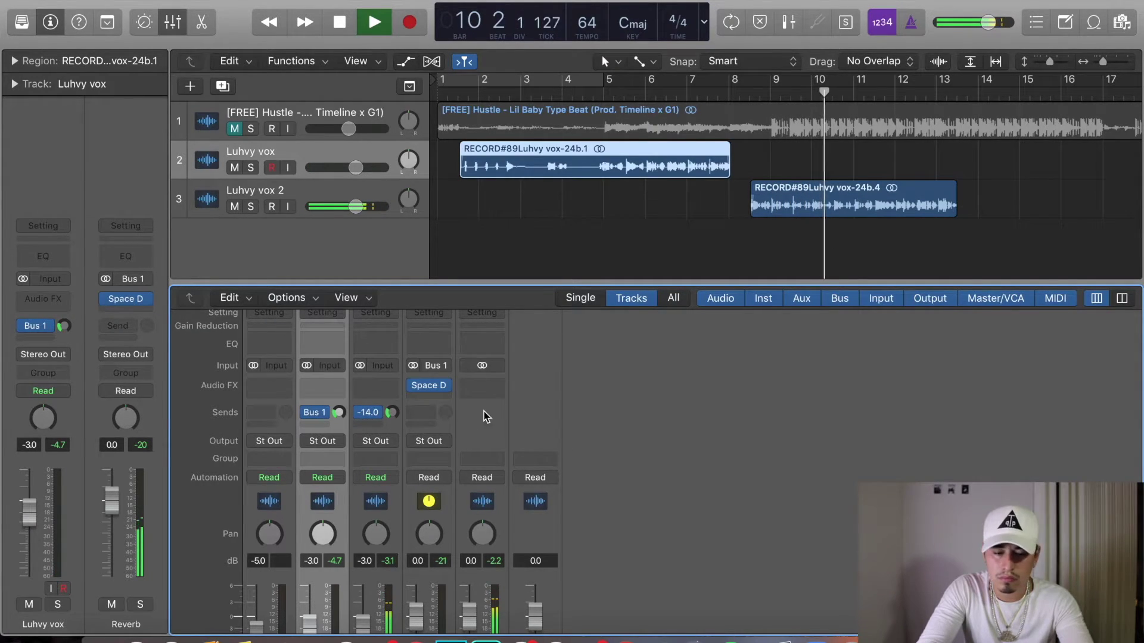
pyautogui.click(554, 262)
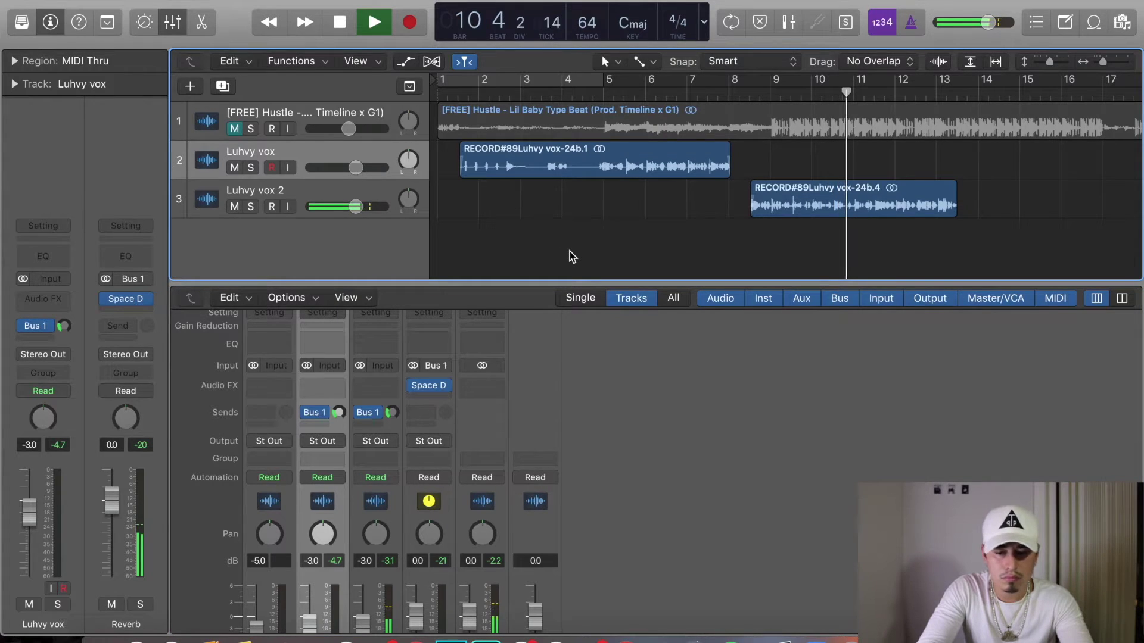
pyautogui.press('space')
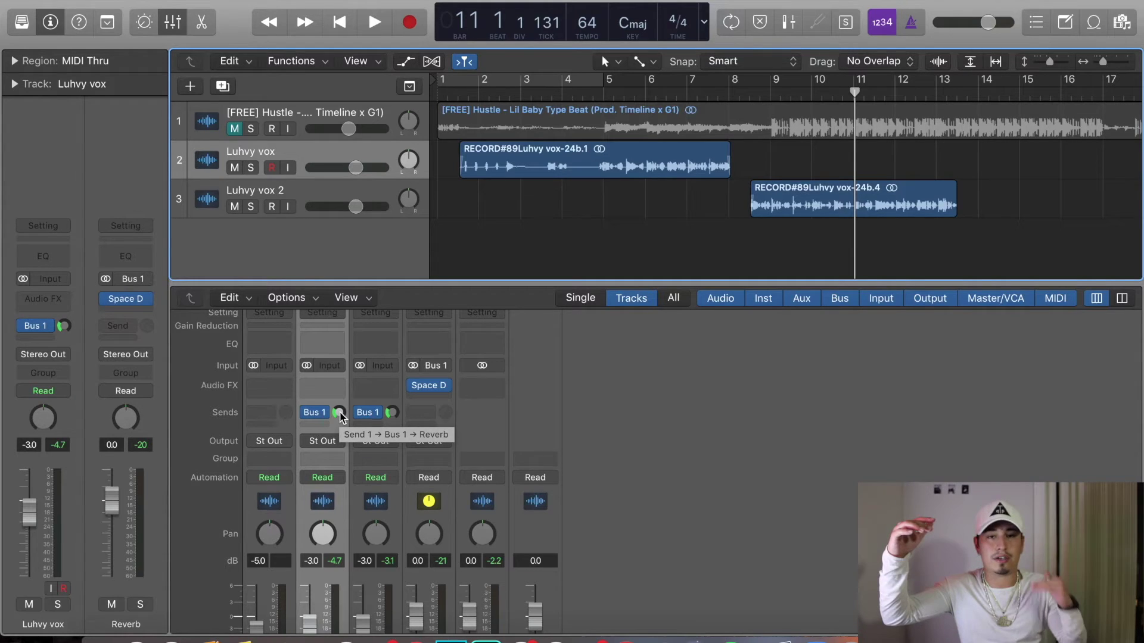
# Create a second auxiliary channel strip in the Mixer and set its input to Bus 2
pyautogui.scroll(1, 492, 435)
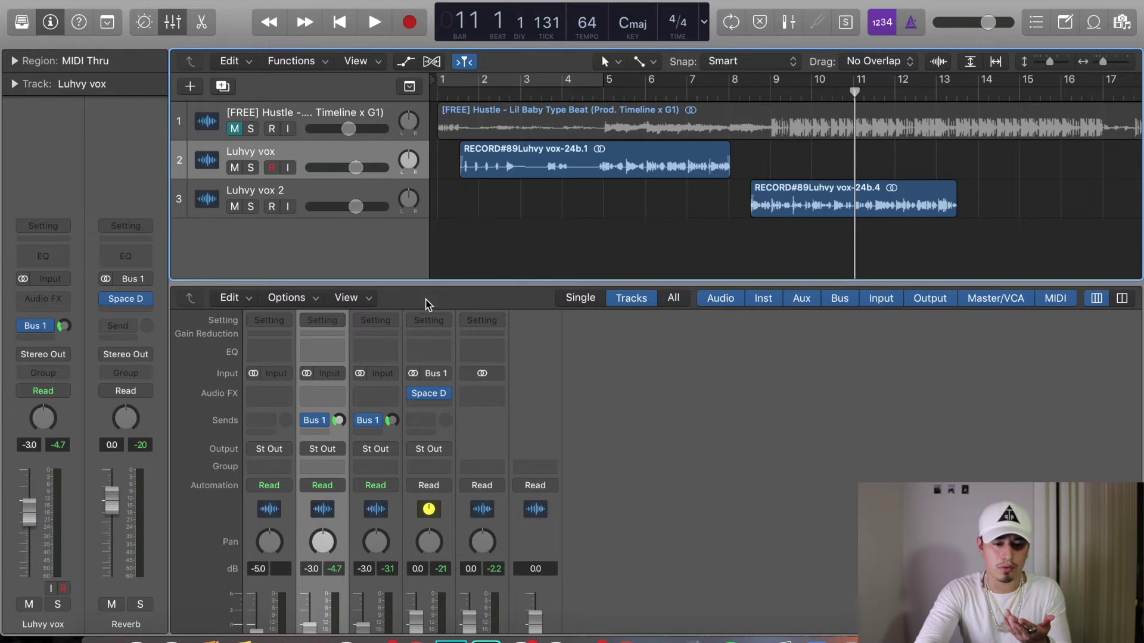
pyautogui.click(292, 298)
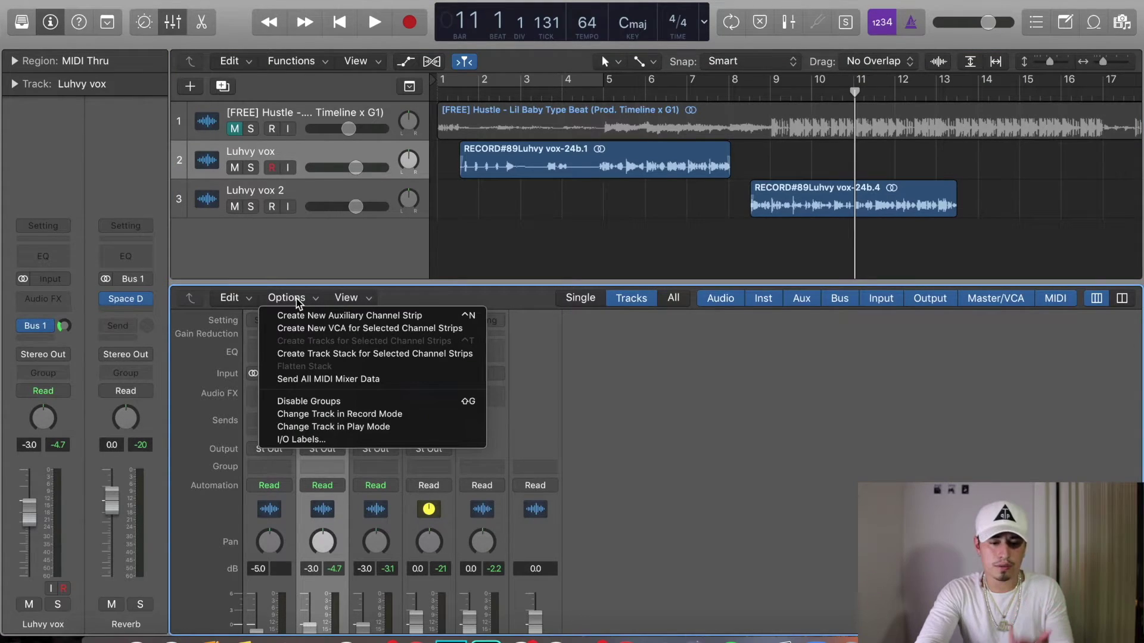
pyautogui.click(311, 317)
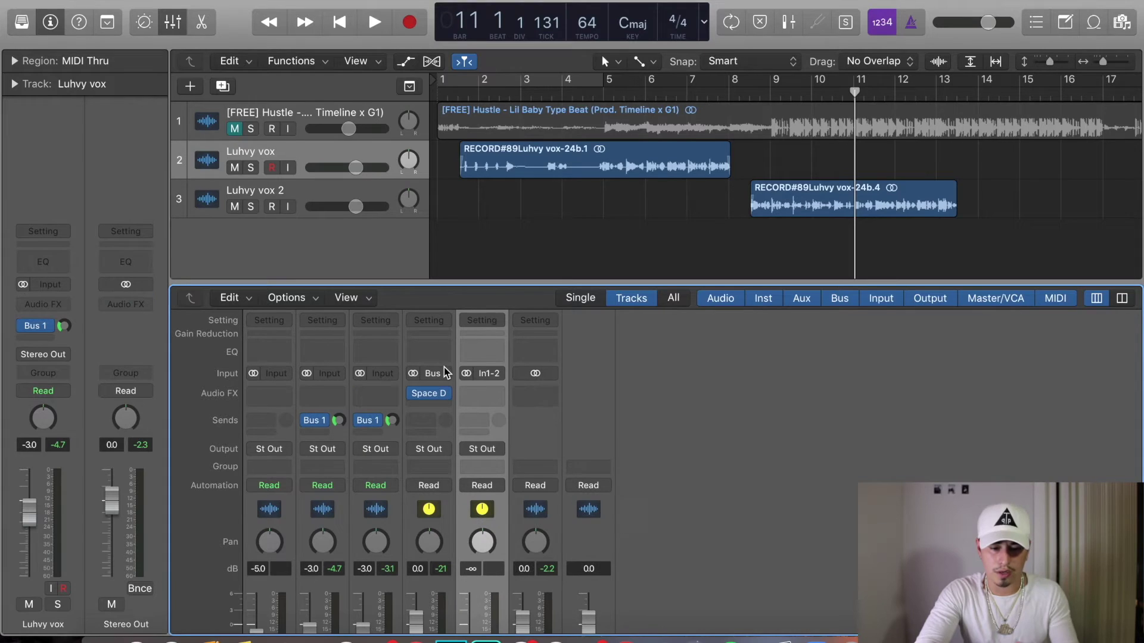
pyautogui.click(485, 375)
pyautogui.moveTo(503, 430)
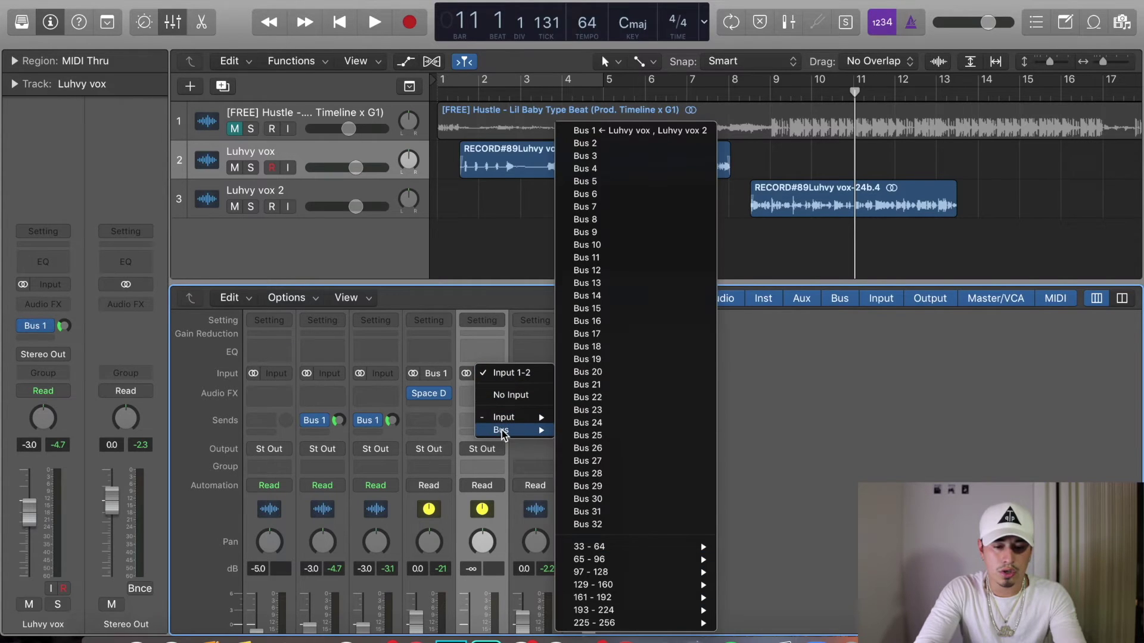
pyautogui.click(614, 144)
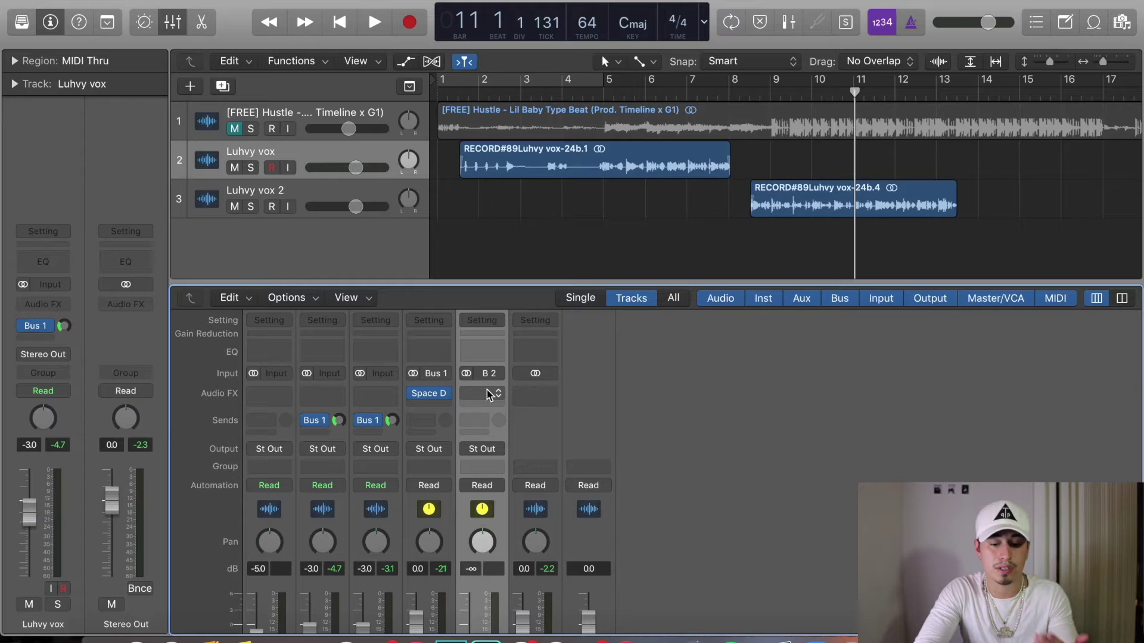
# Insert the Tape Delay plug-in as an audio effect on the new Aux 2 channel
pyautogui.click(481, 396)
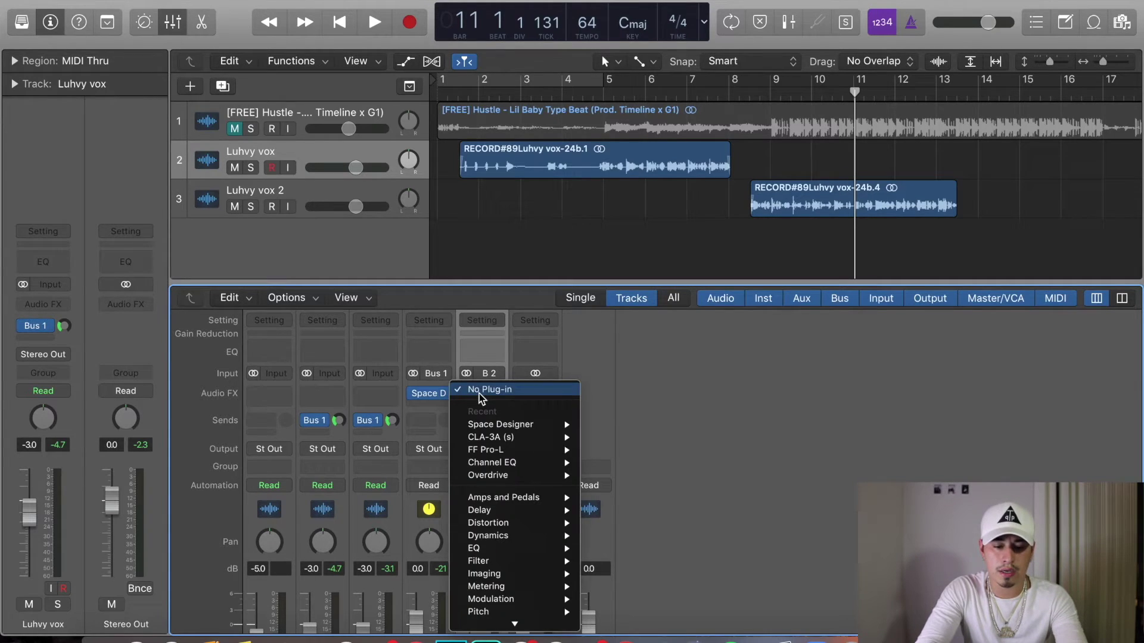
pyautogui.moveTo(505, 516)
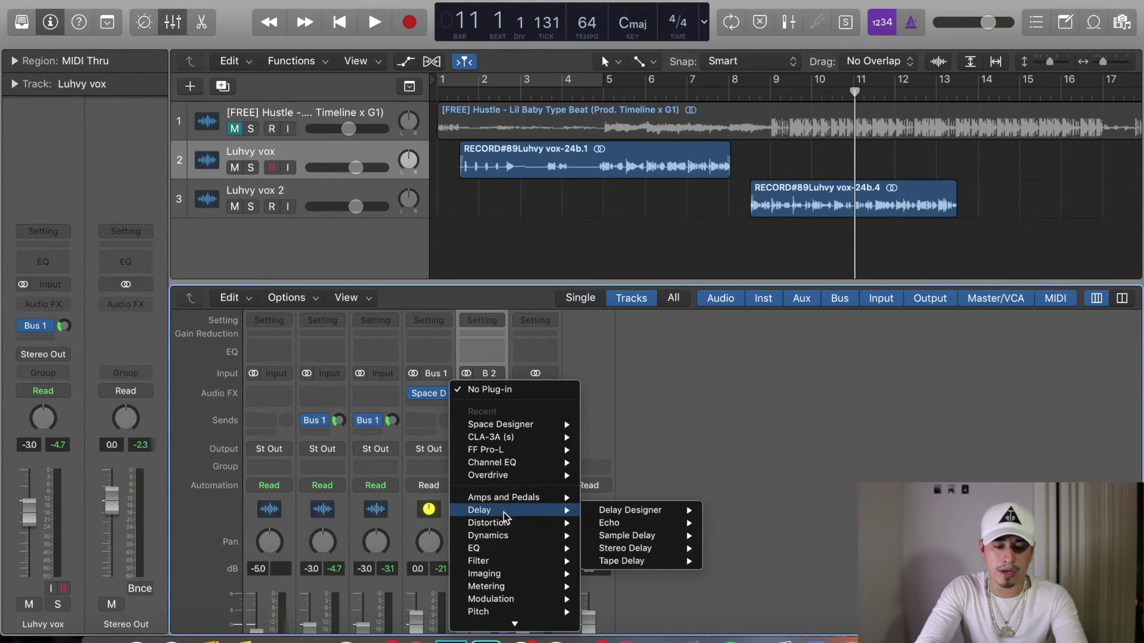
pyautogui.moveTo(644, 550)
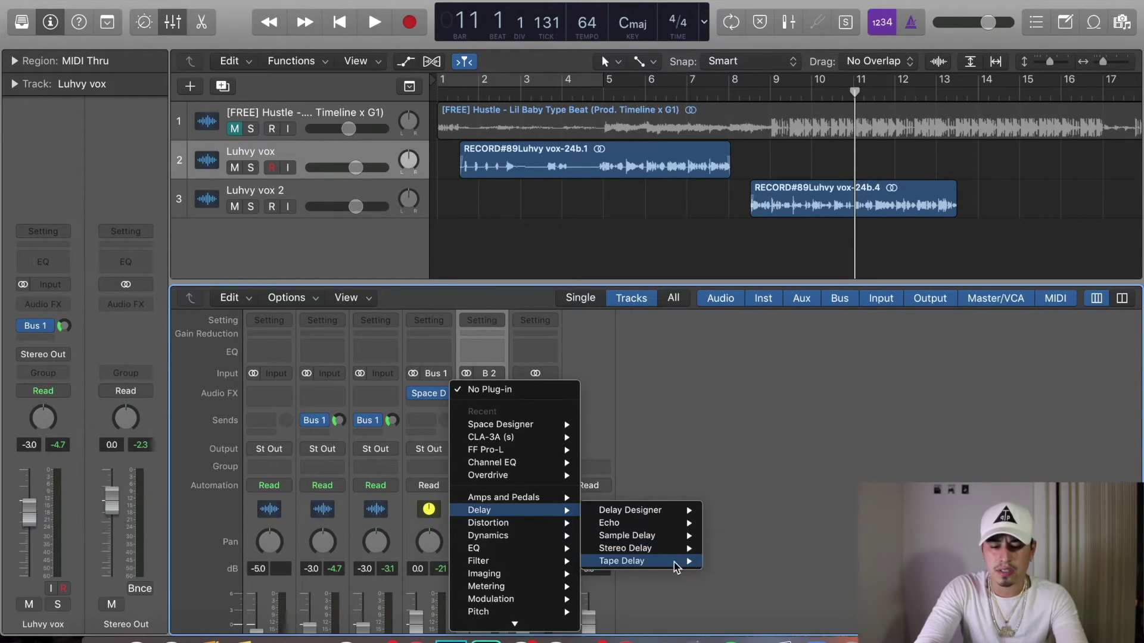
pyautogui.click(728, 550)
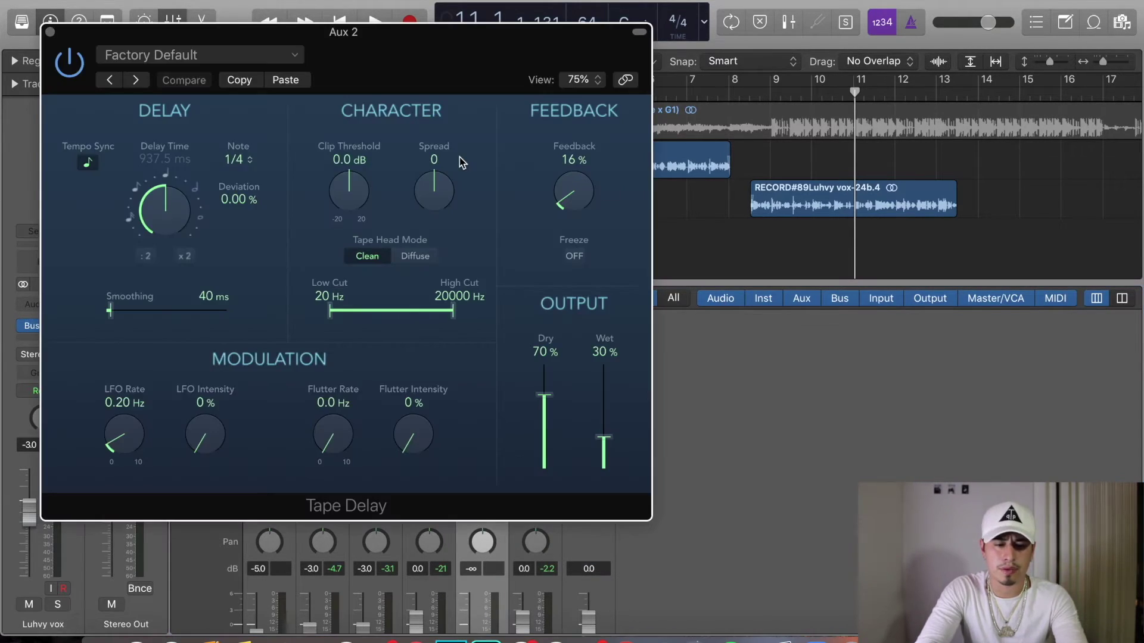
# Load the 1\2 Note Dotted preset in Tape Delay and close the plug-in window
pyautogui.click(244, 57)
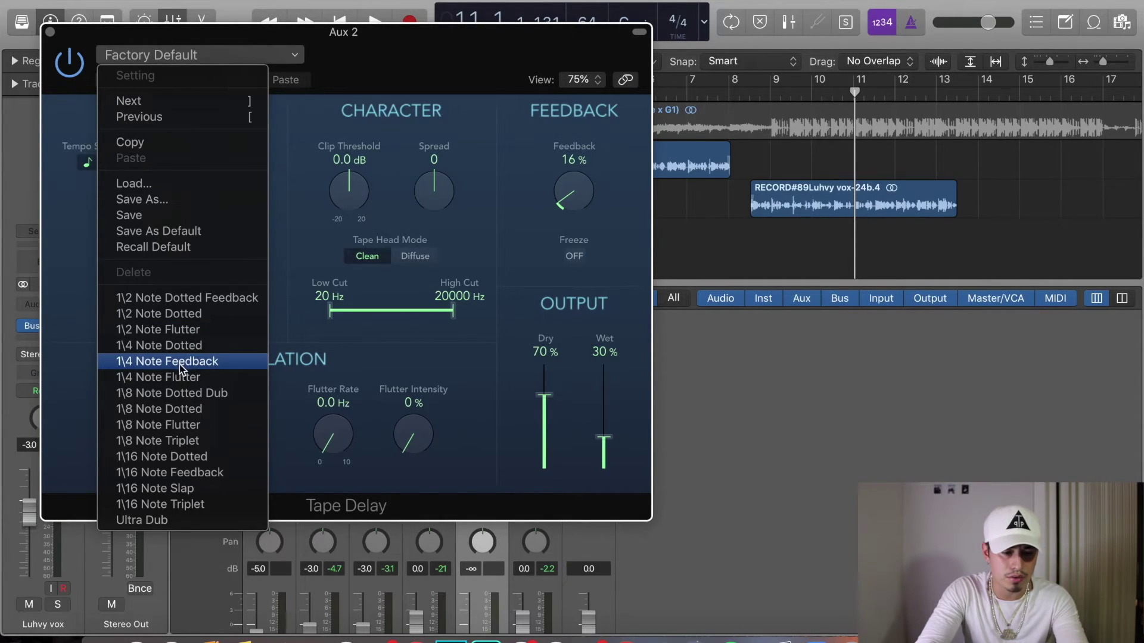
pyautogui.click(175, 314)
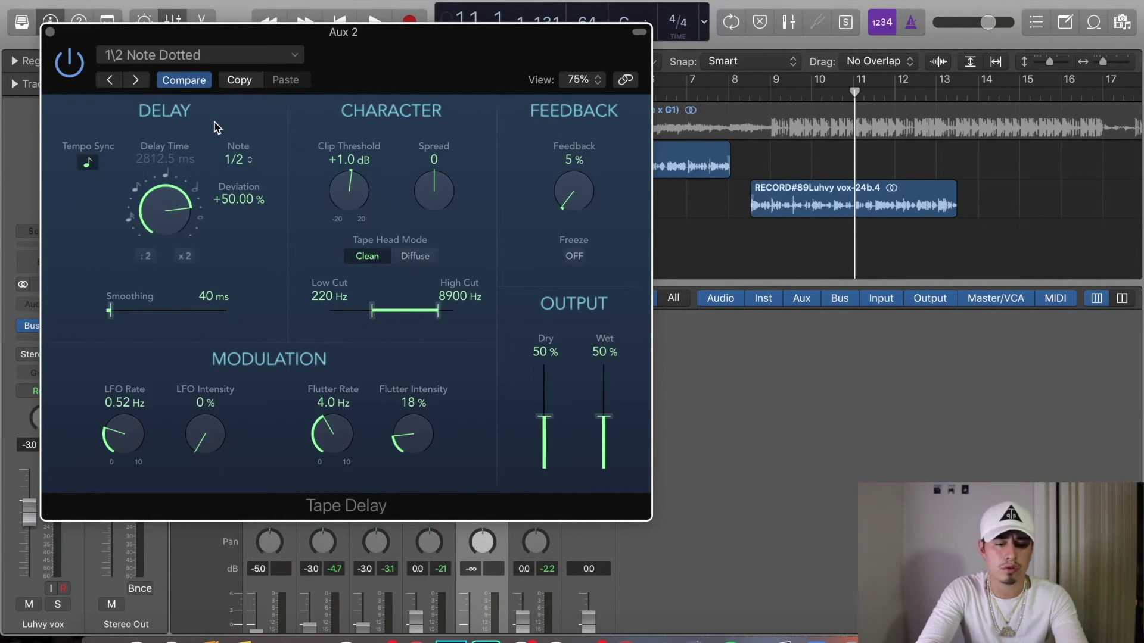
pyautogui.press('super+w')
# Set the Aux 2 volume fader to 0.0 dB and rename the channel strip to Delay
pyautogui.scroll(-5, 475, 512)
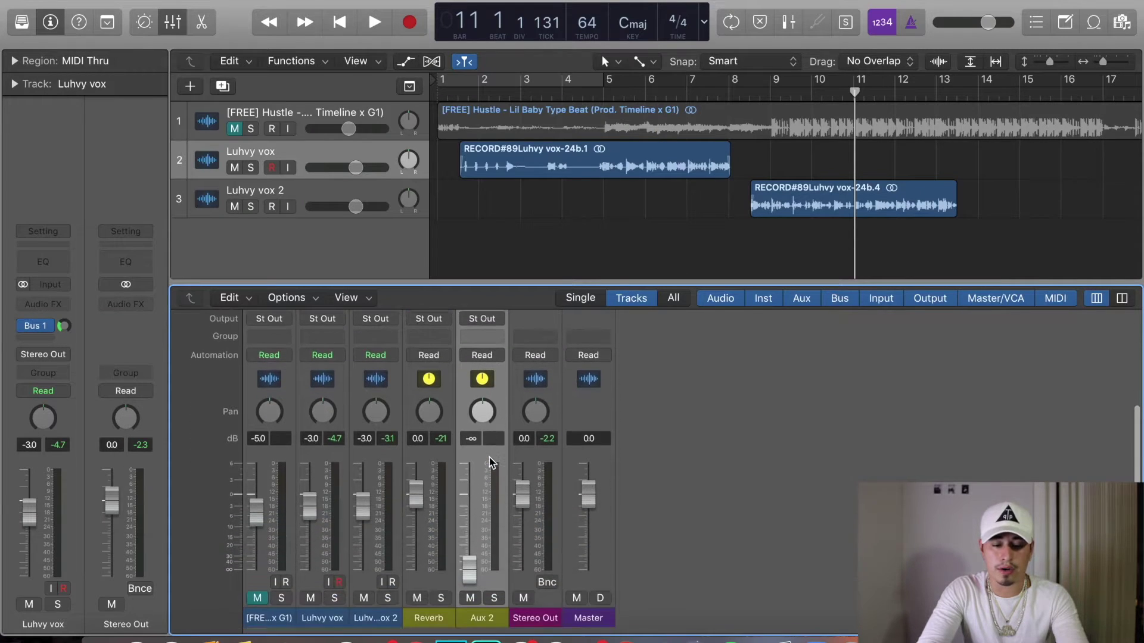
pyautogui.keyDown('alt'); pyautogui.click(469, 505); pyautogui.keyUp('alt')
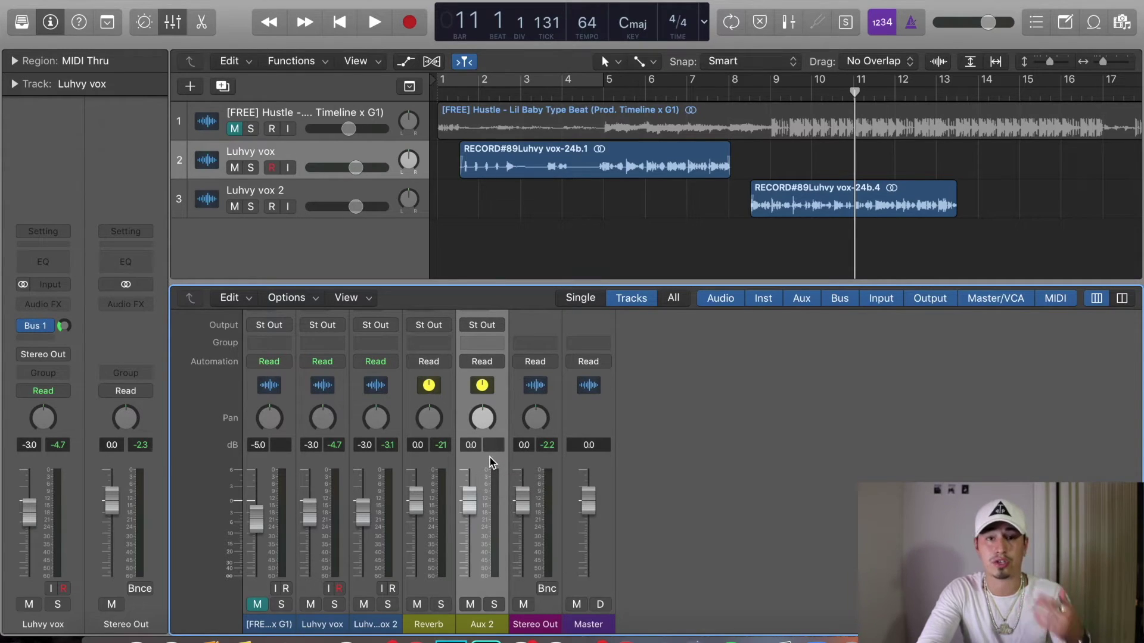
pyautogui.doubleClick(484, 624)
pyautogui.write('Delay')
pyautogui.press('Return')
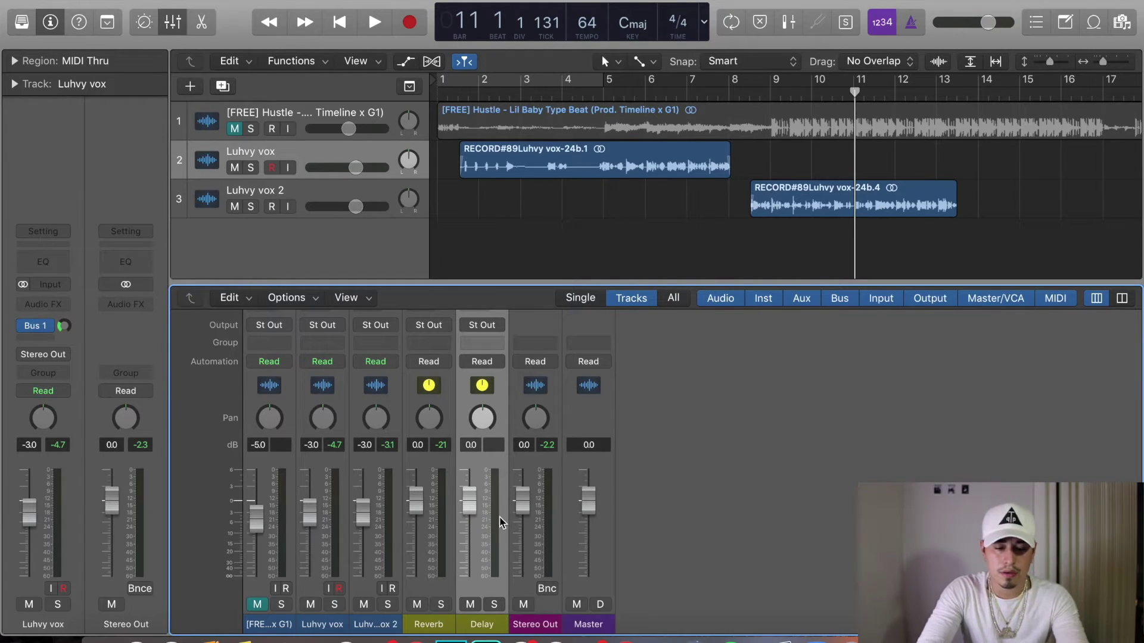
# Add a second send on the Luhvy vox channel strip, routed to Bus 2 (Delay)
pyautogui.scroll(5, 500, 518)
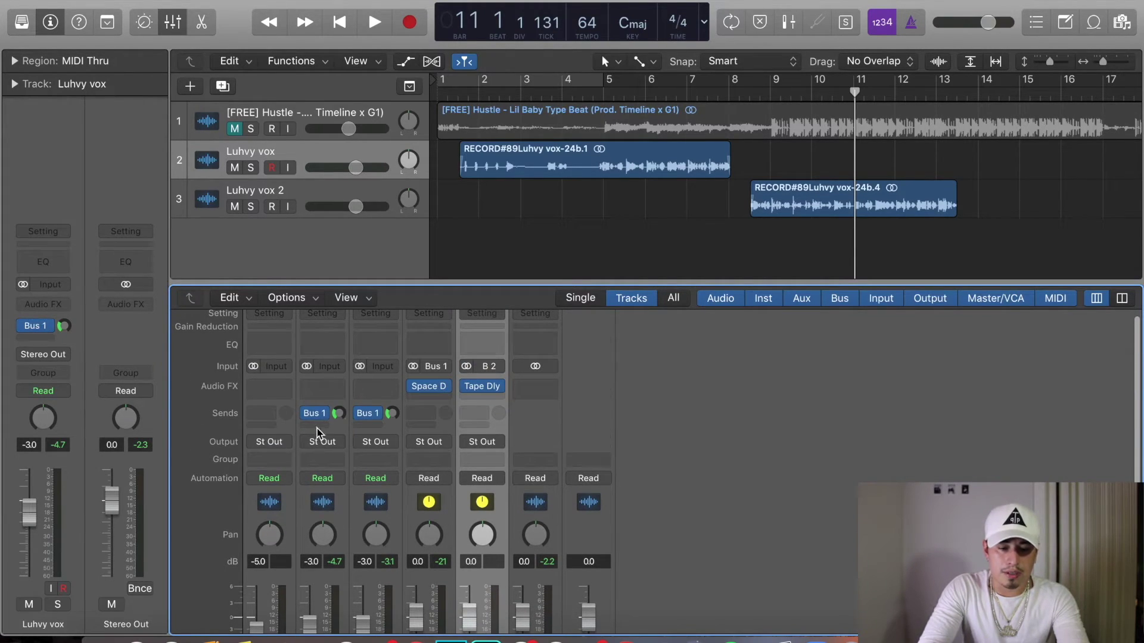
pyautogui.click(571, 93)
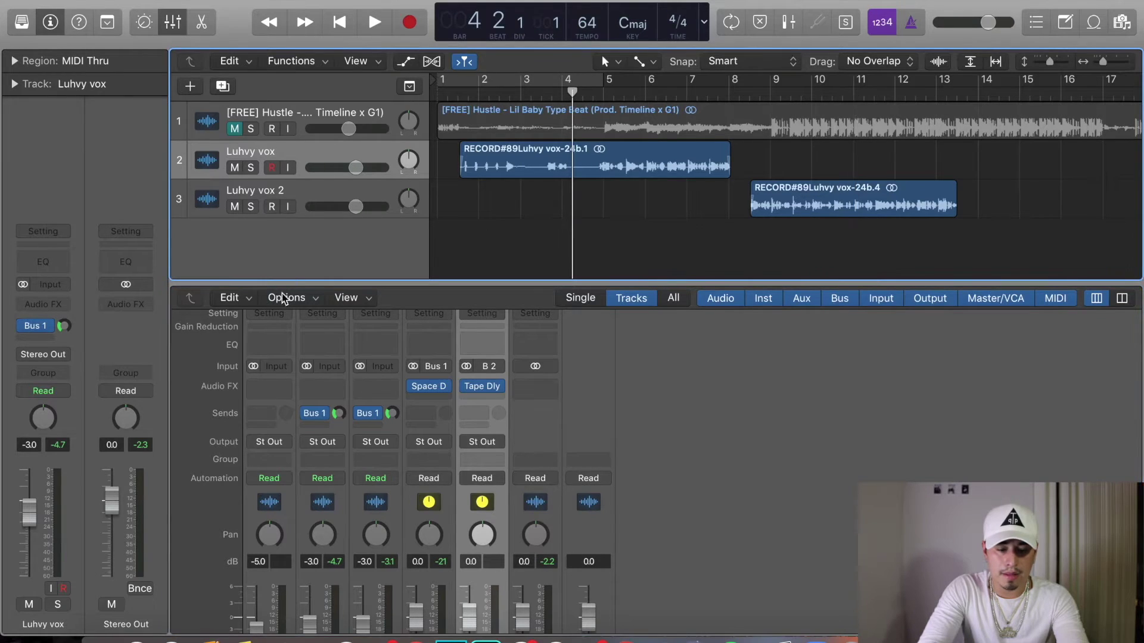
pyautogui.click(315, 426)
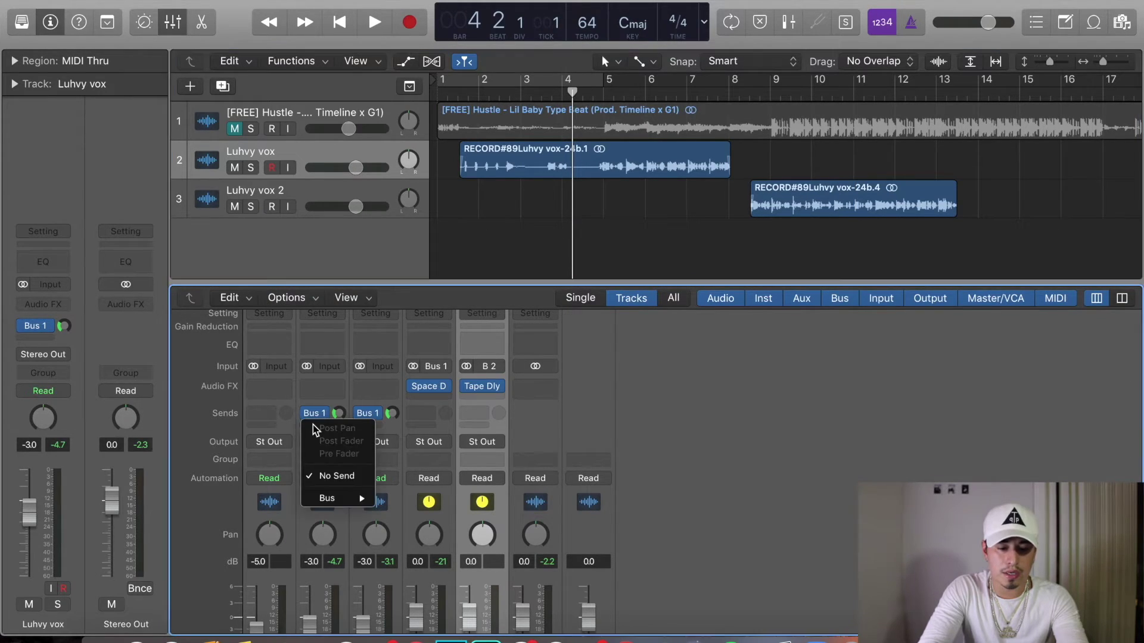
pyautogui.moveTo(341, 498)
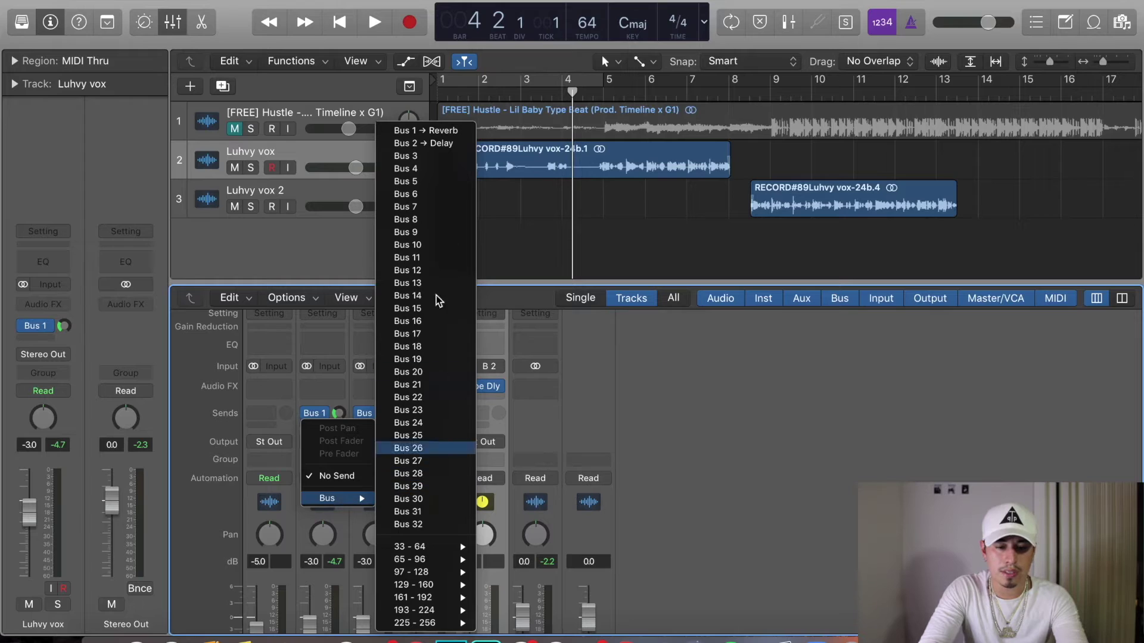
pyautogui.click(443, 144)
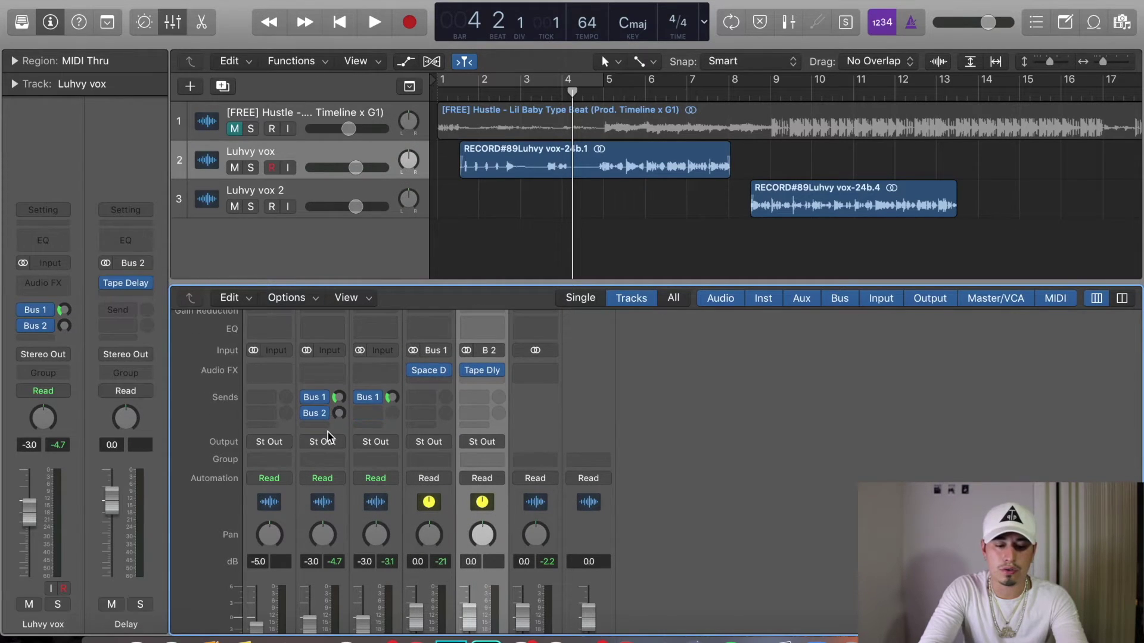
# Loop playback from just before bar 5 to bar 8 and raise the Luhvy vox Bus 2 send level to about -14.6
pyautogui.click(616, 83)
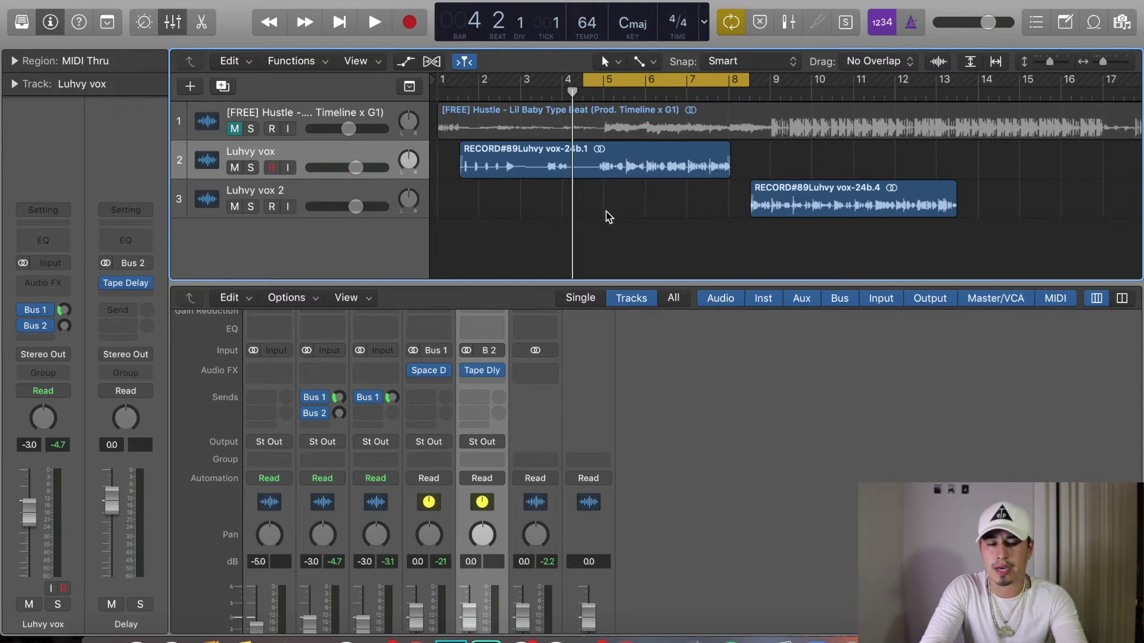
pyautogui.moveTo(584, 82); pyautogui.dragTo(594, 82)
pyautogui.moveTo(741, 87); pyautogui.dragTo(728, 84)
pyautogui.press('space')
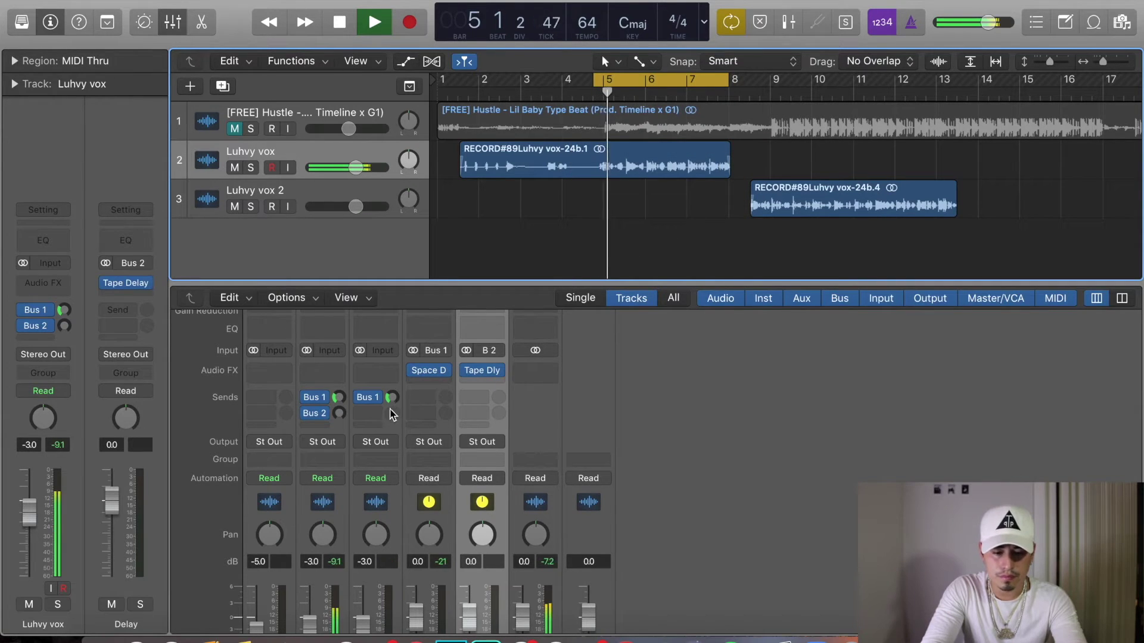
pyautogui.moveTo(339, 414); pyautogui.dragTo(340, 365)
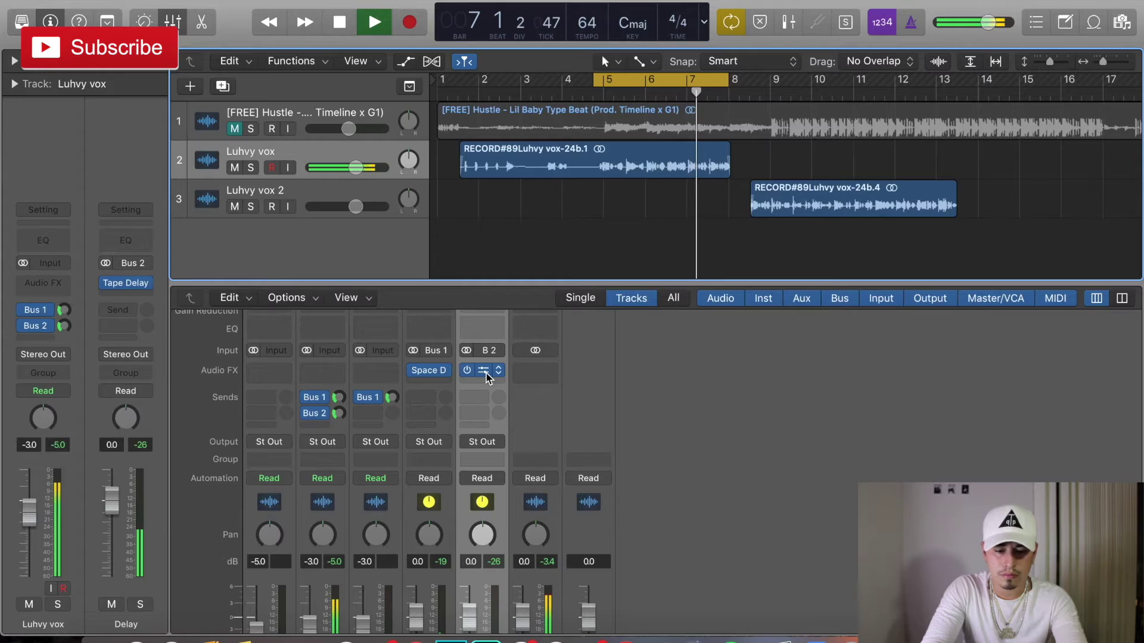
# Set the Tape Delay's wet output to 80%, feedback to 37% and note value to 1/4 dotted, and stop playback
pyautogui.click(483, 371)
pyautogui.moveTo(603, 417); pyautogui.dragTo(605, 385)
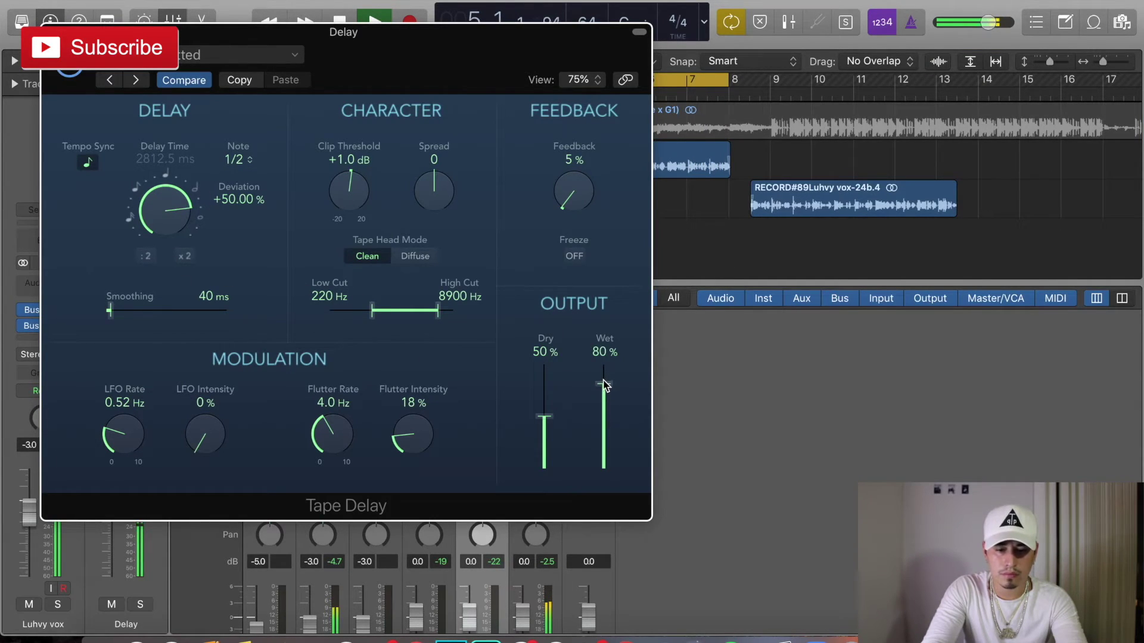
pyautogui.moveTo(574, 196); pyautogui.dragTo(577, 156)
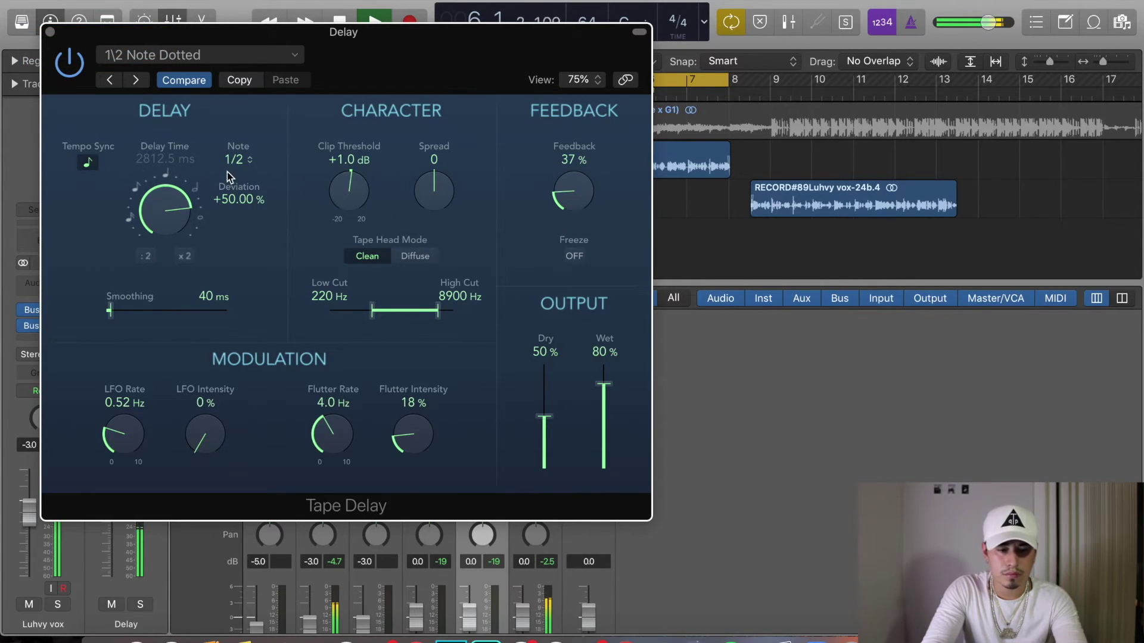
pyautogui.click(241, 159)
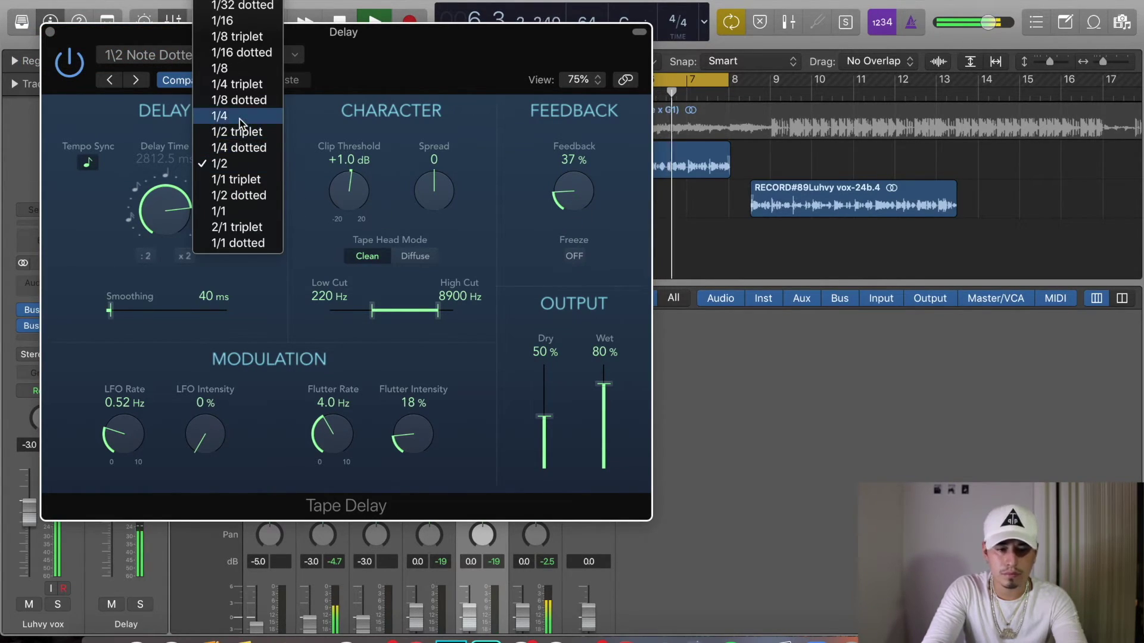
pyautogui.click(244, 149)
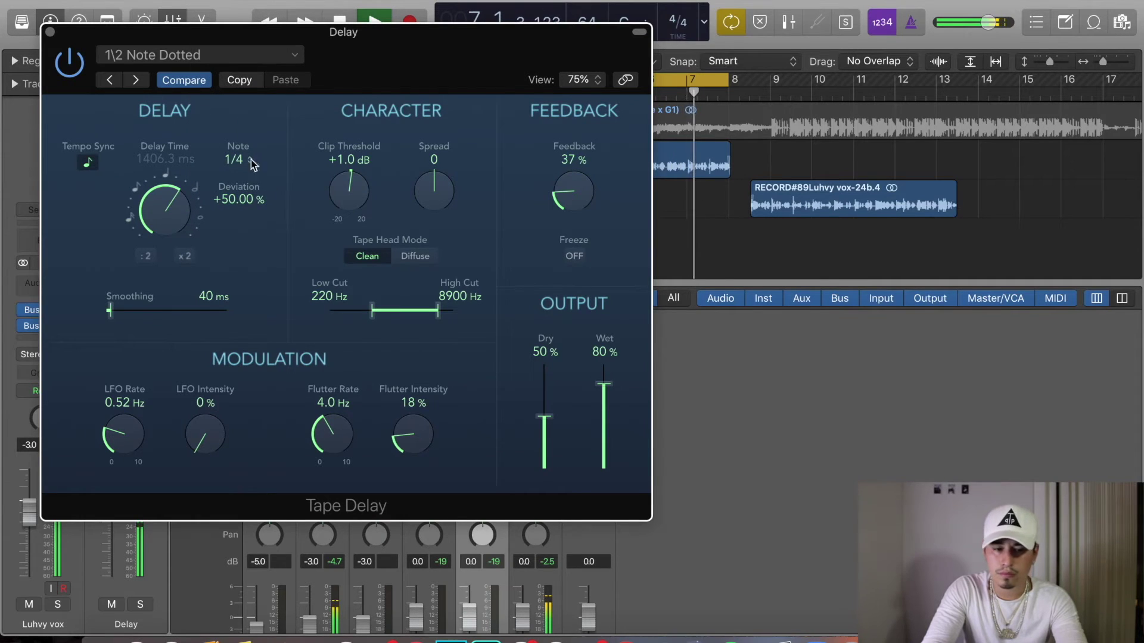
pyautogui.click(50, 33)
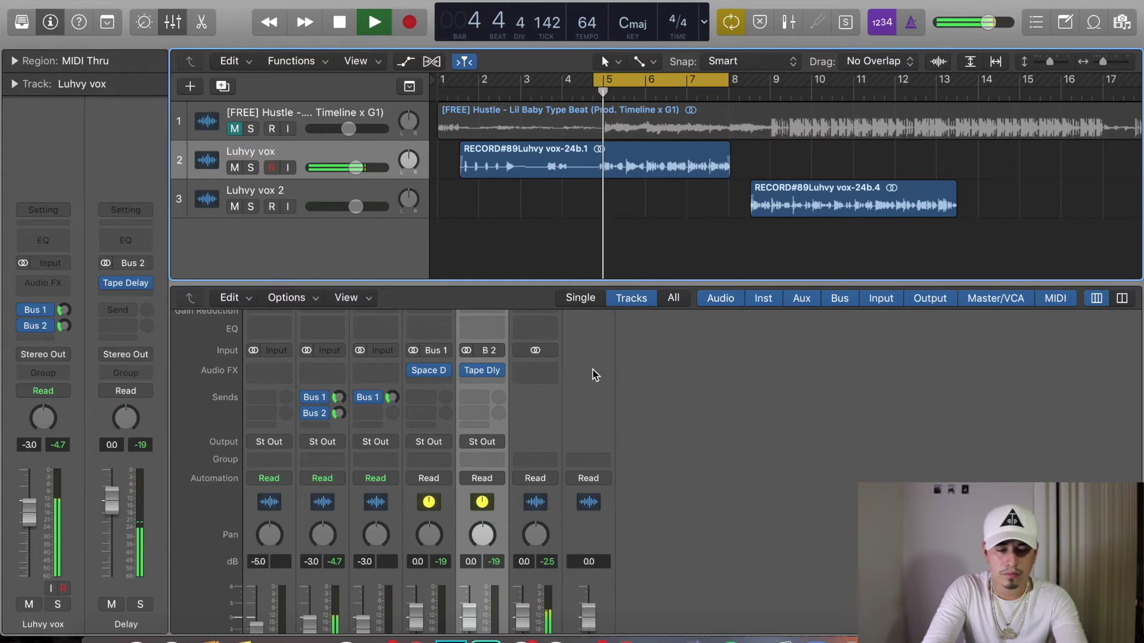
pyautogui.press('space')
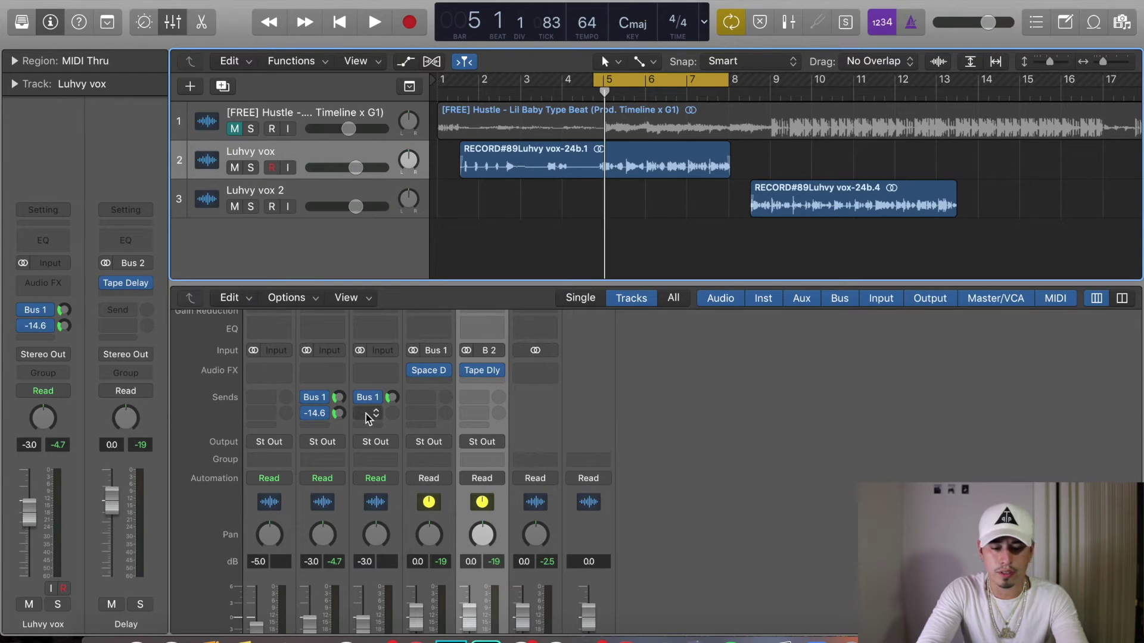
# Add a Bus 2 (Delay) send on the Luhvy vox 2 channel strip and raise its send level
pyautogui.click(368, 414)
pyautogui.moveTo(396, 482)
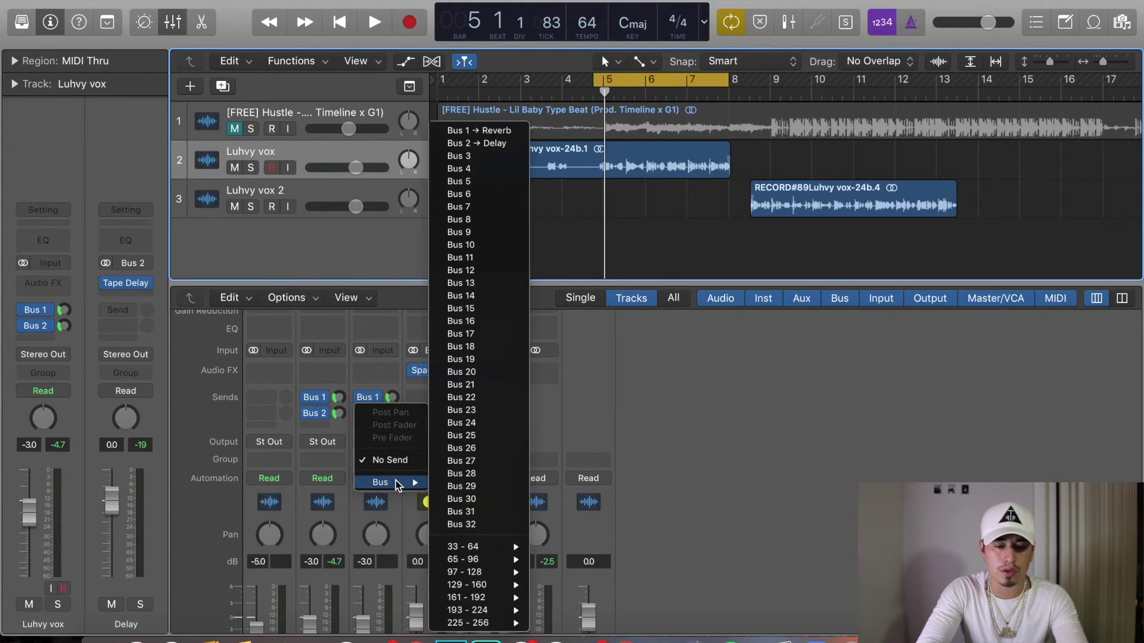
pyautogui.click(483, 143)
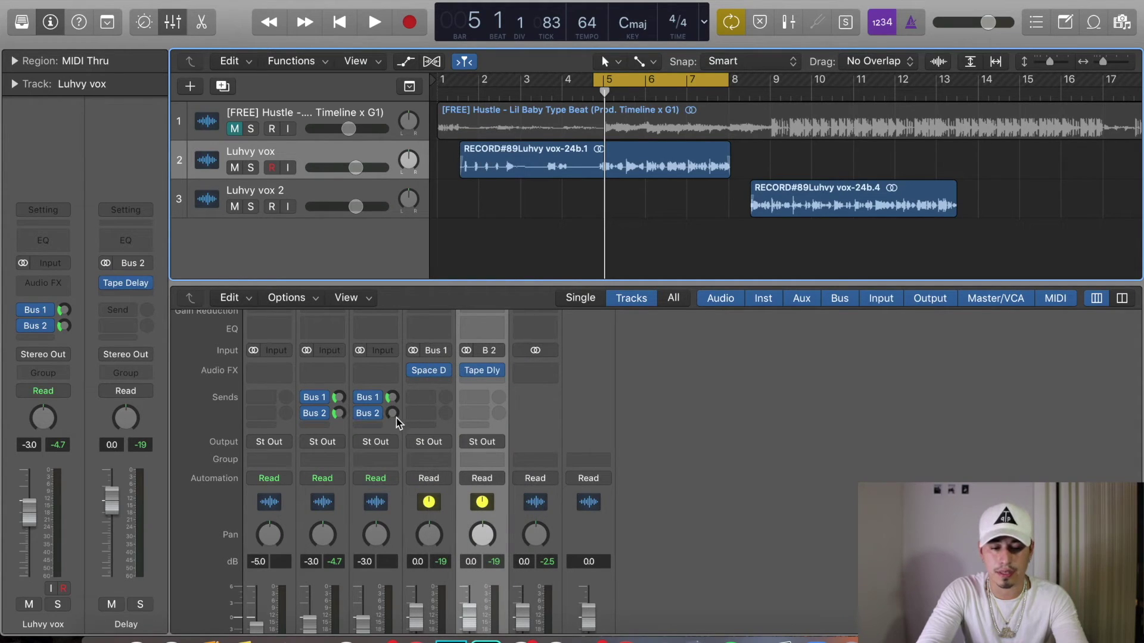
pyautogui.moveTo(393, 415)
pyautogui.moveTo(394, 415); pyautogui.dragTo(393, 397)
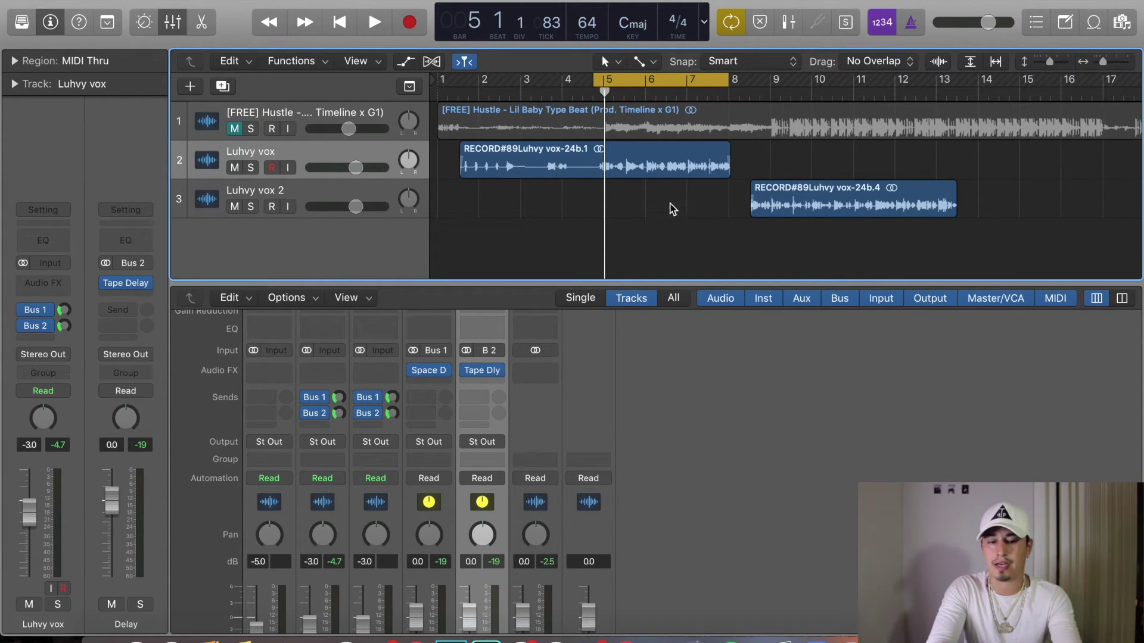
# Select the Luhvy vox track and turn off the cycle range
pyautogui.click(322, 195)
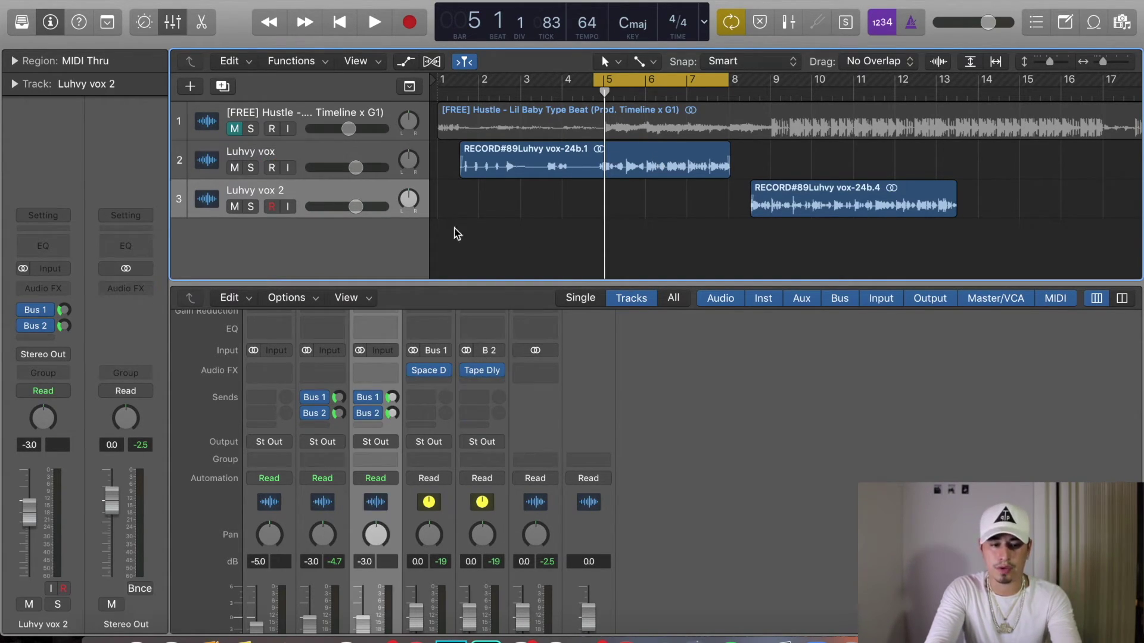
pyautogui.click(302, 155)
pyautogui.click(638, 79)
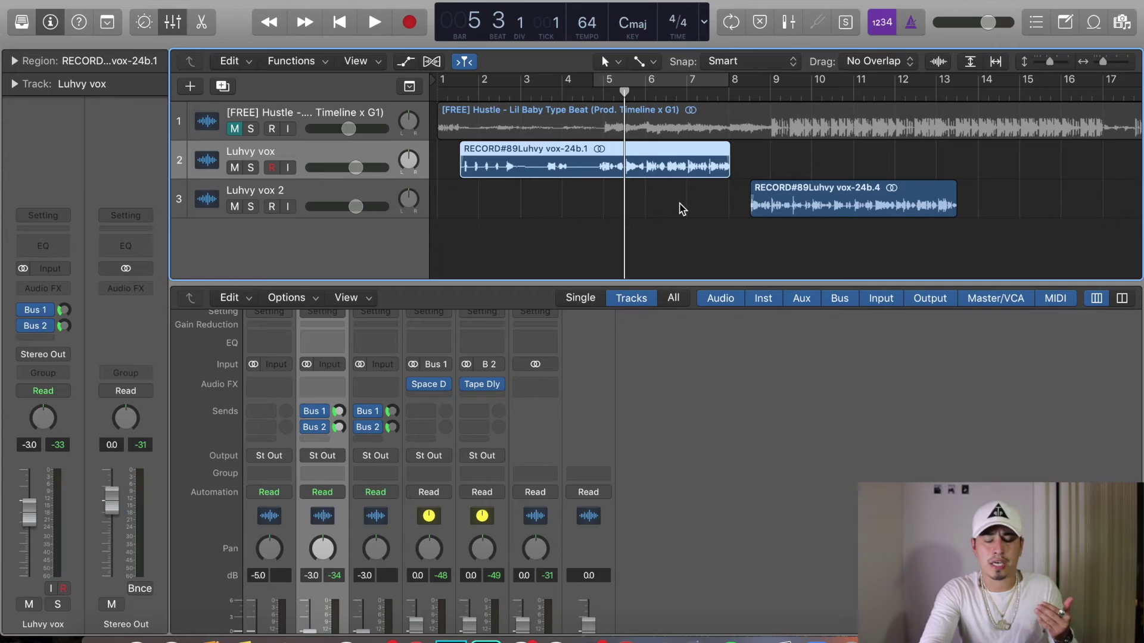
# Unmute the beat track and play the full mix from the start of the project to the end of the Luhvy vox 2 region
pyautogui.click(234, 130)
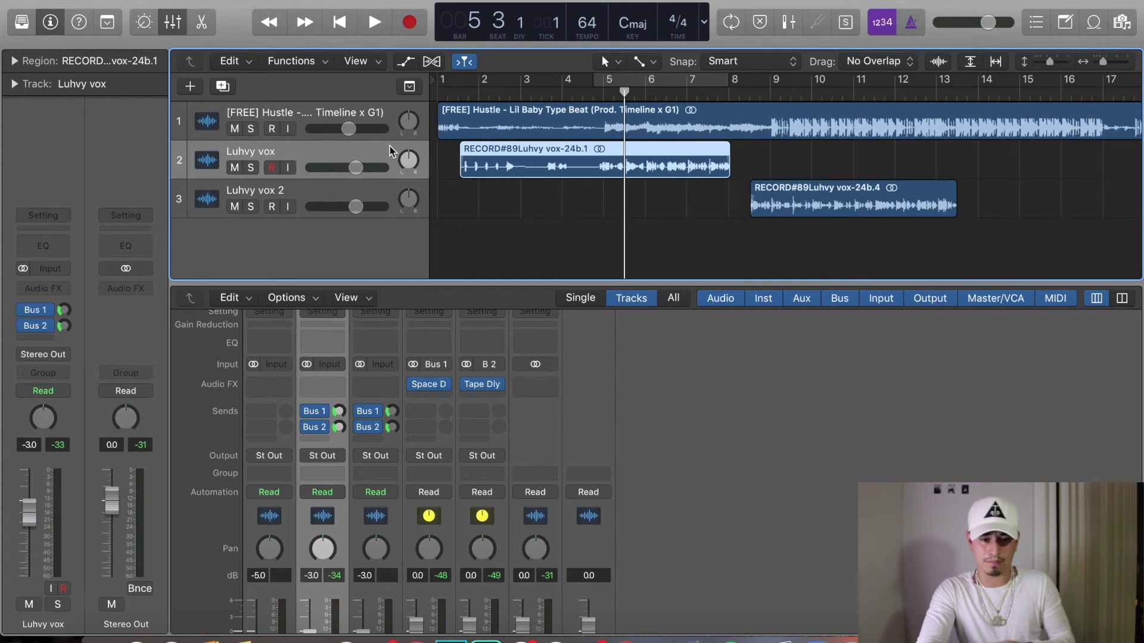
pyautogui.press('Return')
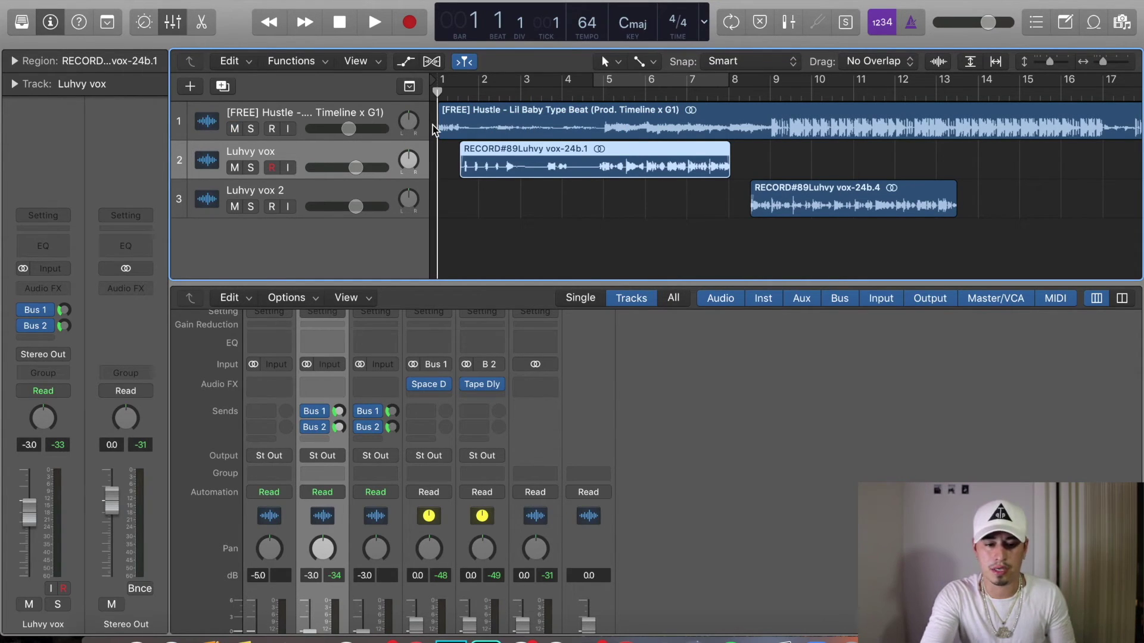
pyautogui.press('space')
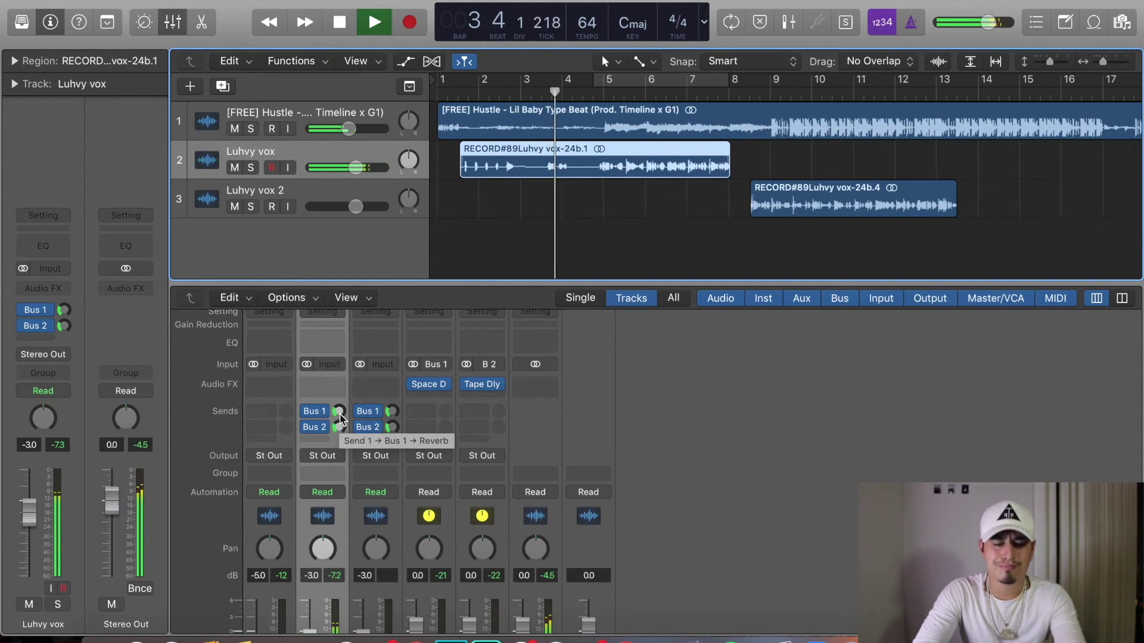
pyautogui.moveTo(339, 415); pyautogui.dragTo(395, 411)
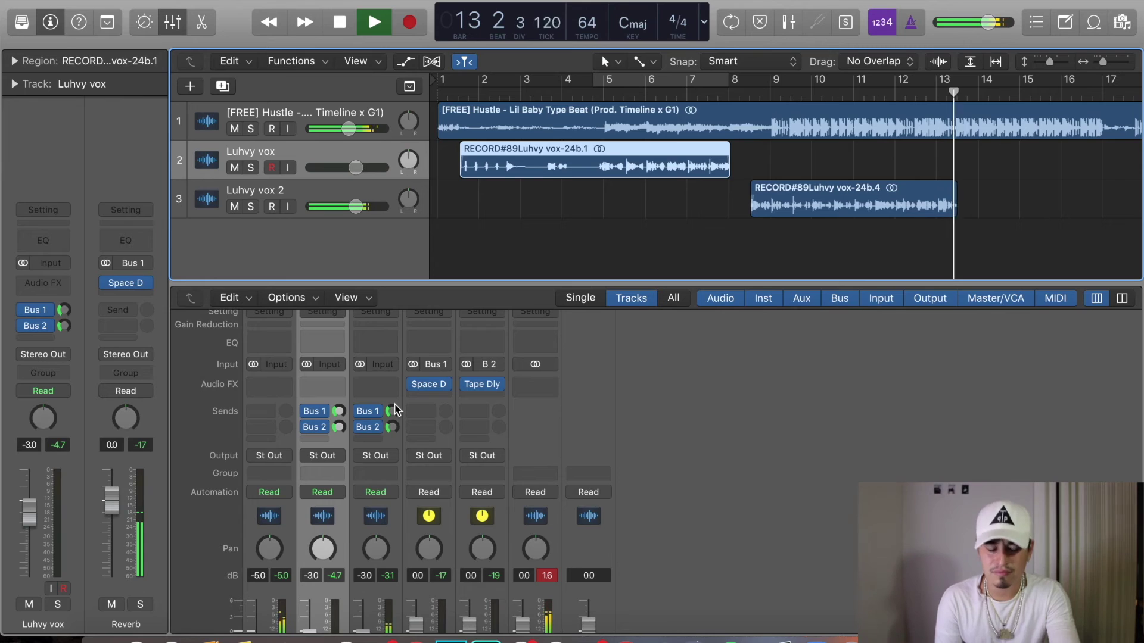
pyautogui.press('space')
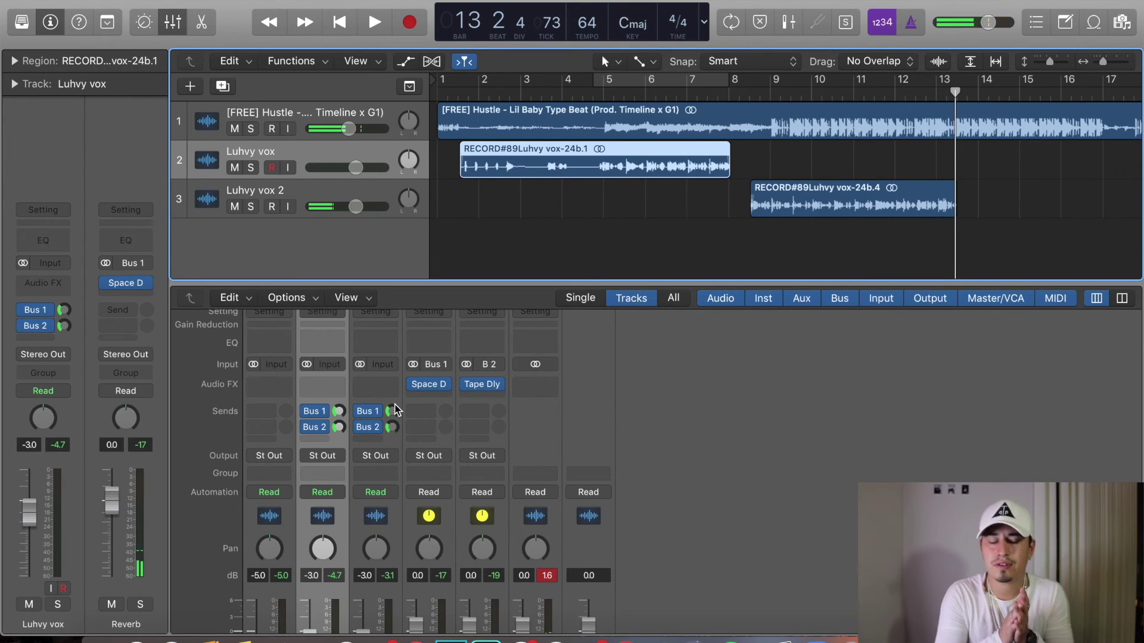